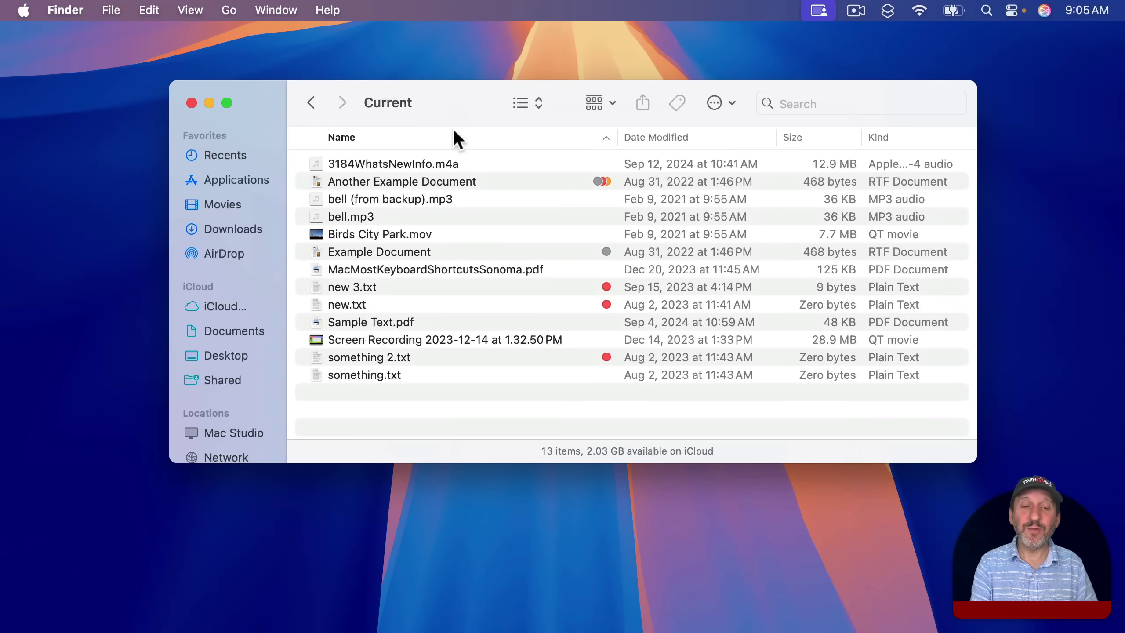
# Select Example Document in Finder and open its shortcut menu with Control-Return.
pyautogui.press('Down')
pyautogui.press('Down')
pyautogui.press('Down')
pyautogui.press('Down')
pyautogui.press('Down')
pyautogui.press('Down')
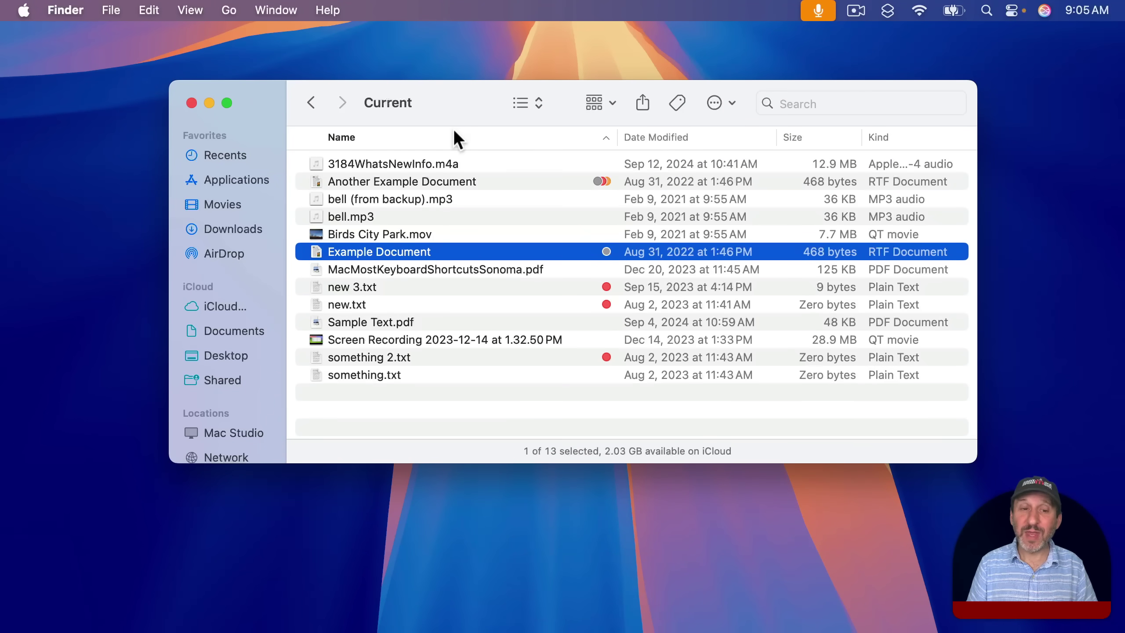
pyautogui.keyDown('ctrl'); pyautogui.click(419, 250); pyautogui.keyUp('ctrl')
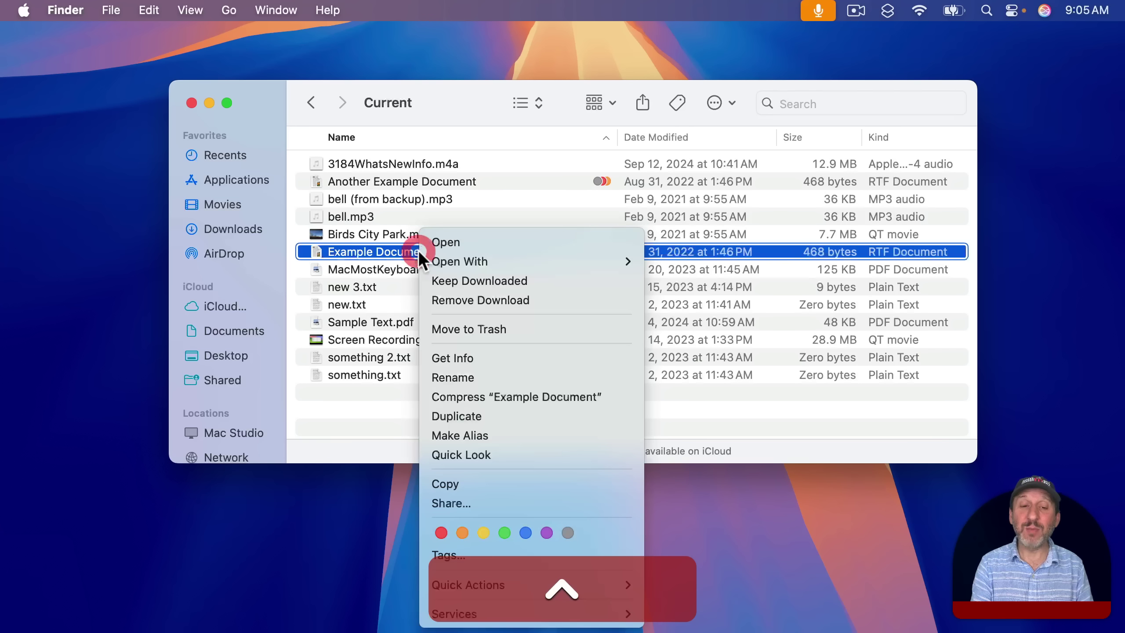
pyautogui.click(360, 251)
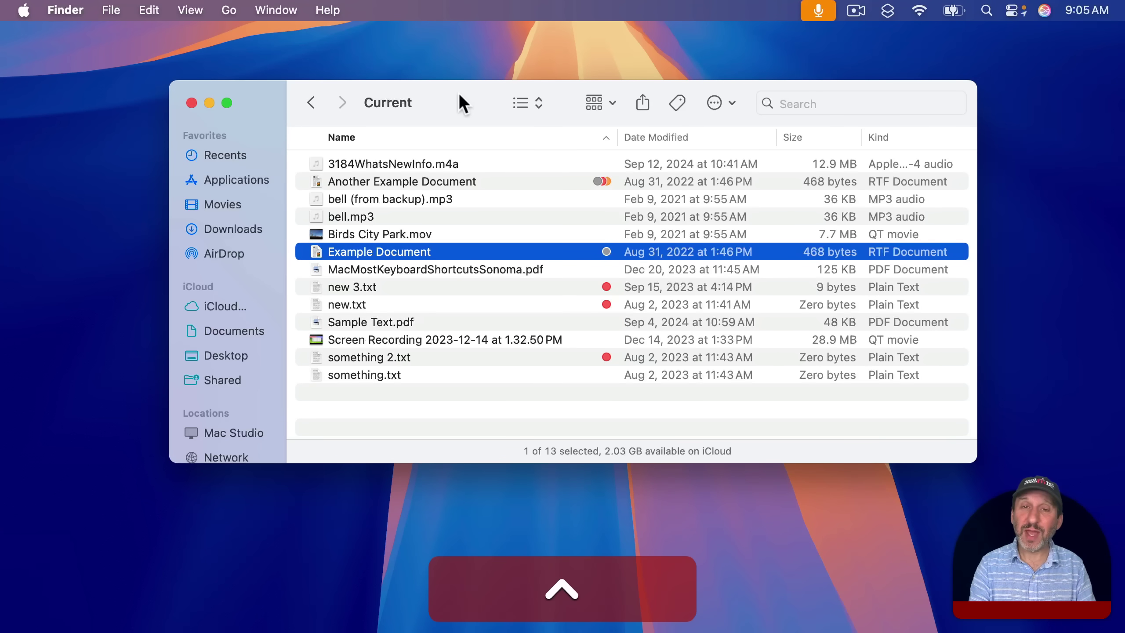
pyautogui.hotkey('ctrl', 'Return')
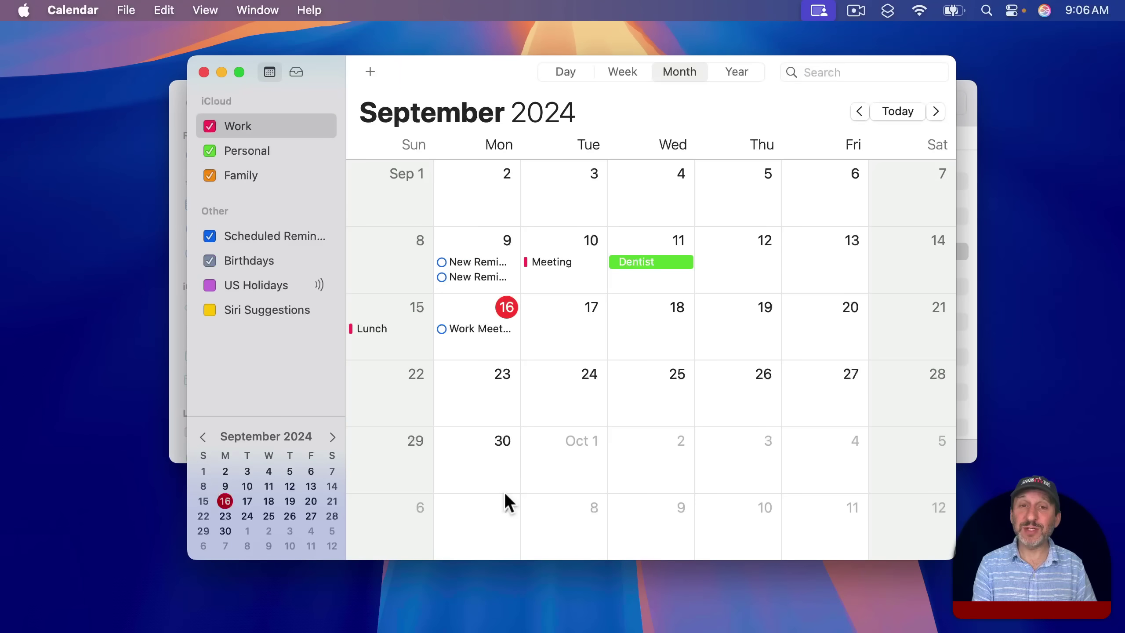
# Select the September 10 Meeting event and choose Copy from its shortcut menu.
pyautogui.press('Left')
pyautogui.press('Left')
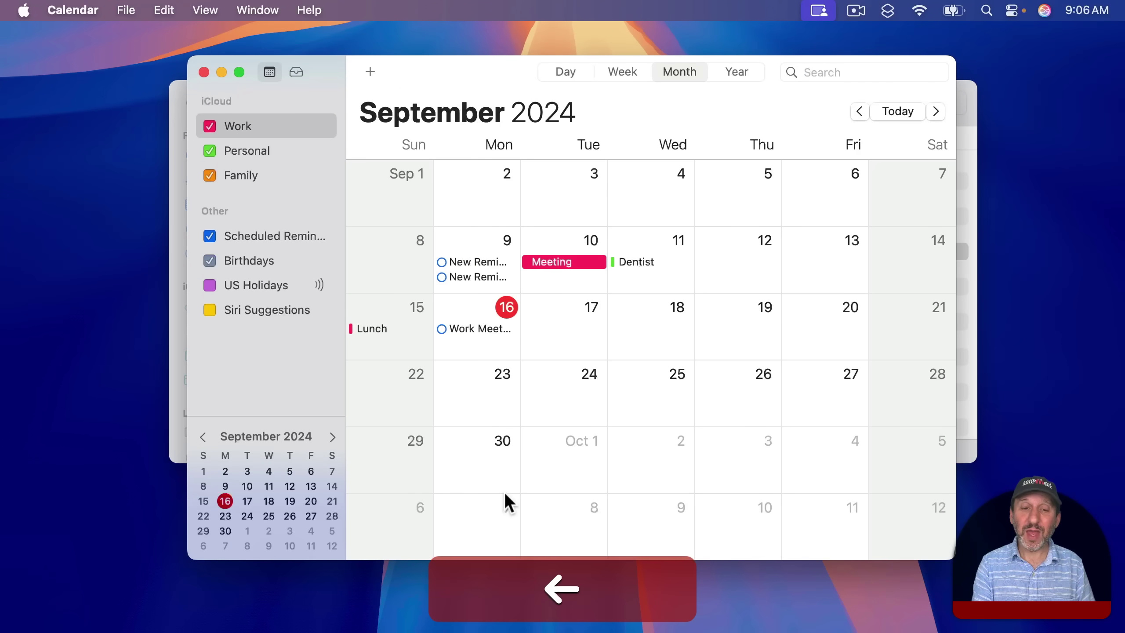
pyautogui.press('Right')
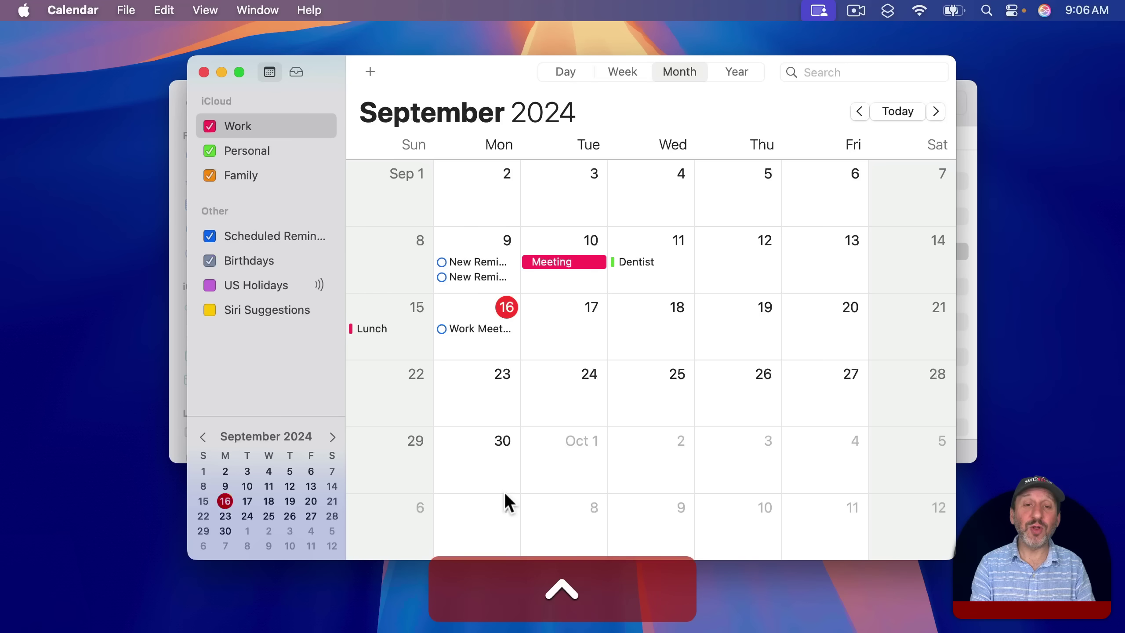
pyautogui.hotkey('ctrl', 'Return')
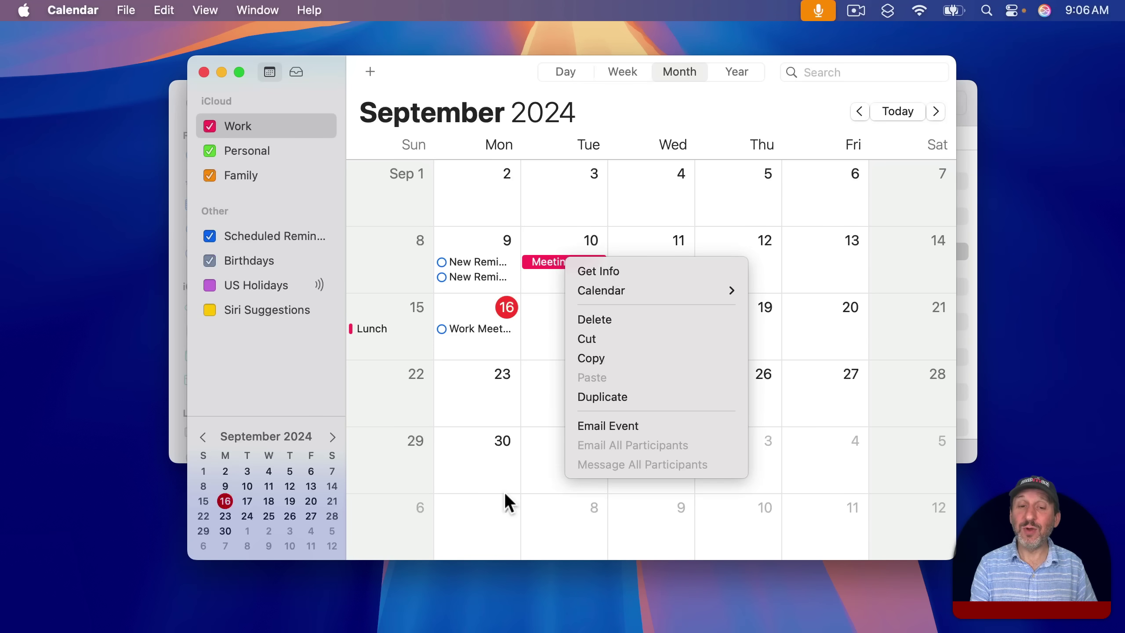
pyautogui.press('Down')
pyautogui.press('Down')
pyautogui.press('Down')
pyautogui.press('Down')
pyautogui.press('Down')
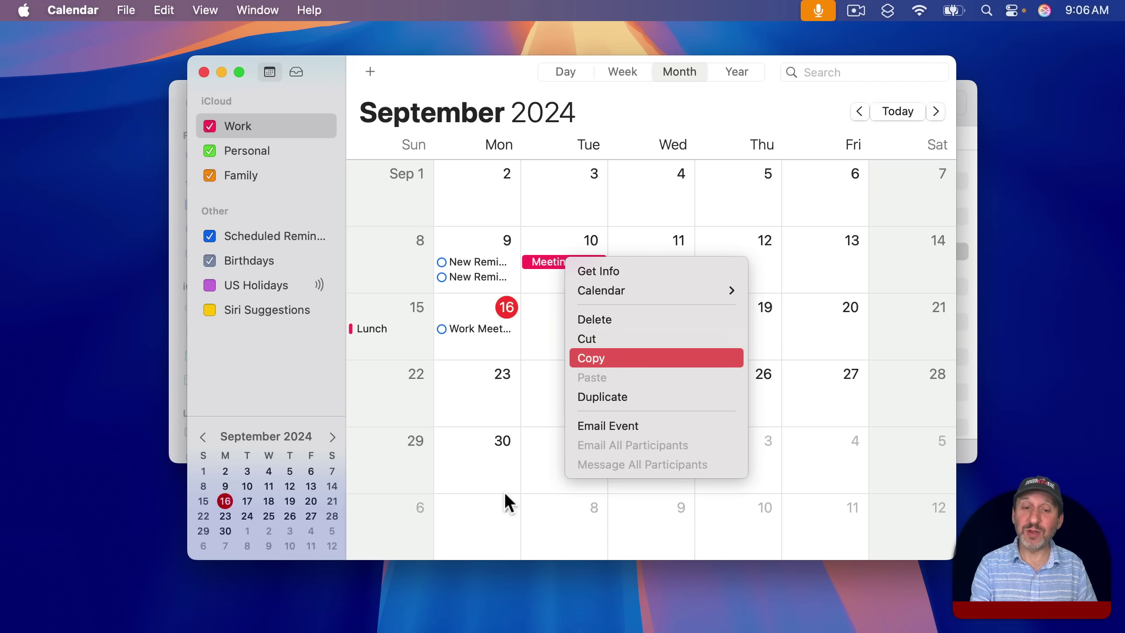
pyautogui.press('Return')
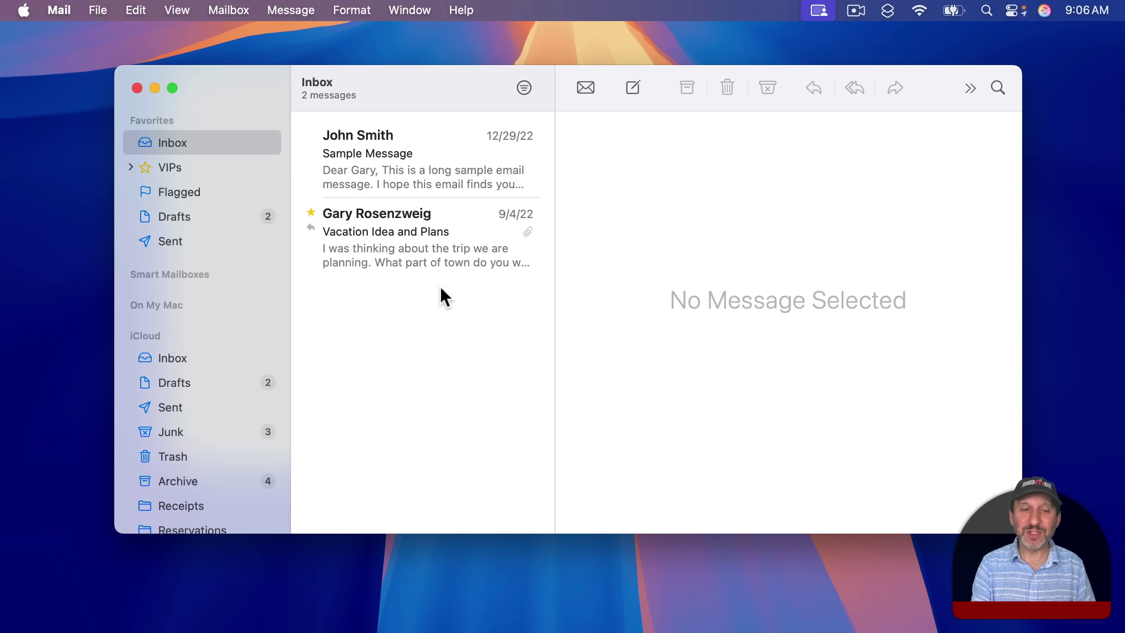
# Show the Vacation Idea and Plans message and select the line 'What part of town do you want to stay?'.
pyautogui.press('Down')
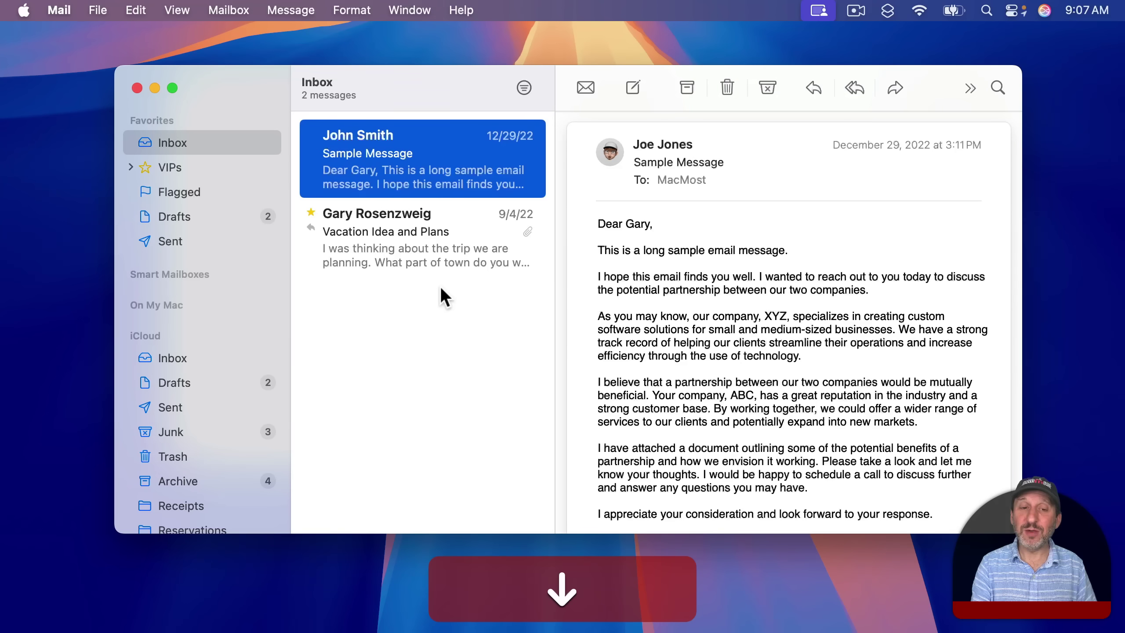
pyautogui.press('Down')
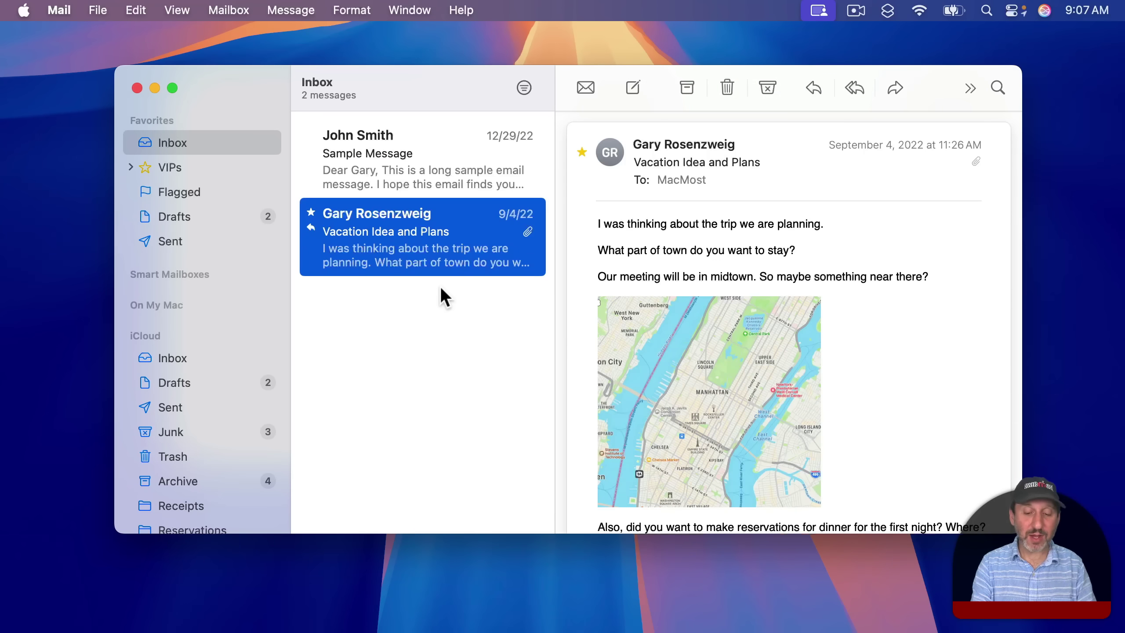
pyautogui.hotkey('ctrl', 'Return')
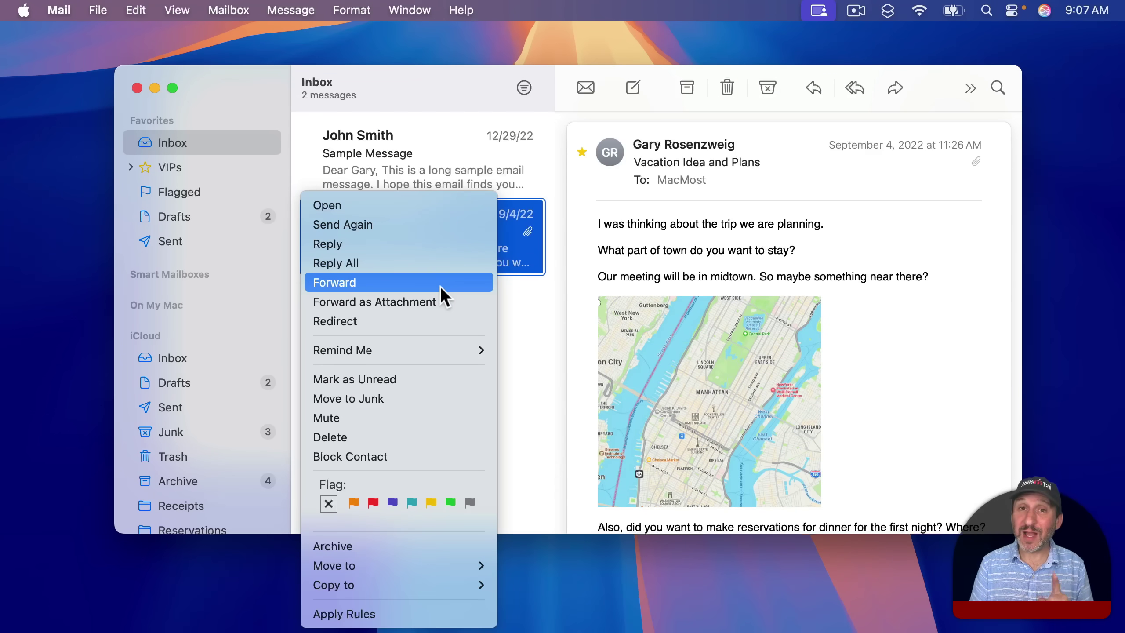
pyautogui.click(698, 226)
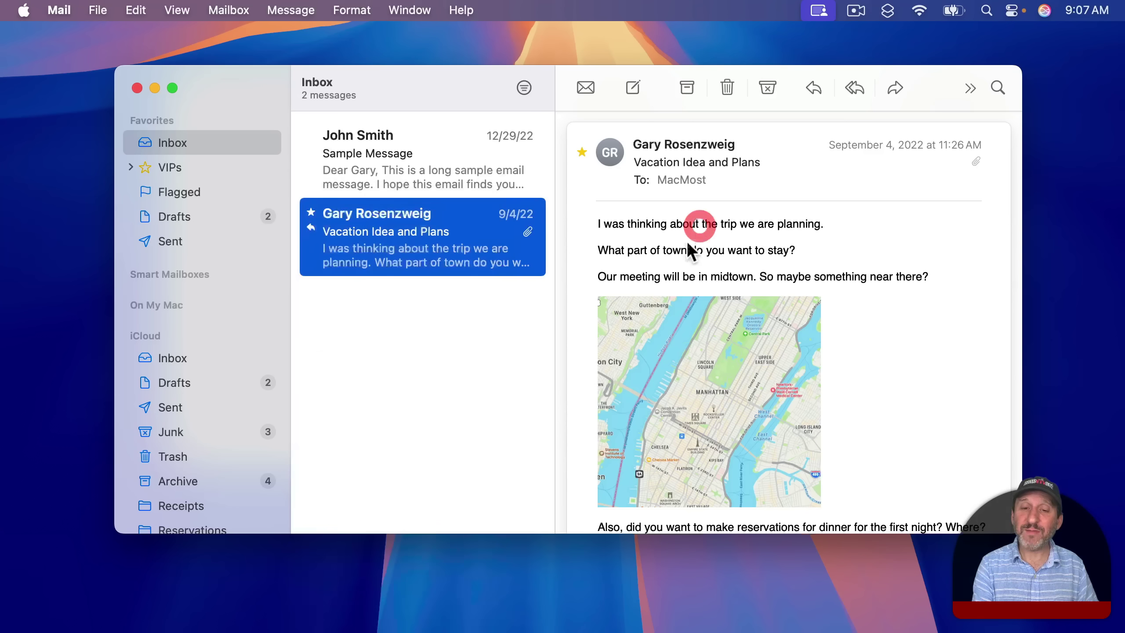
pyautogui.moveTo(599, 249); pyautogui.dragTo(834, 259)
# Select the 'So she was considering…' paragraph in the Alice document and replace it with an empty line.
pyautogui.hotkey('ctrl', 'Return')
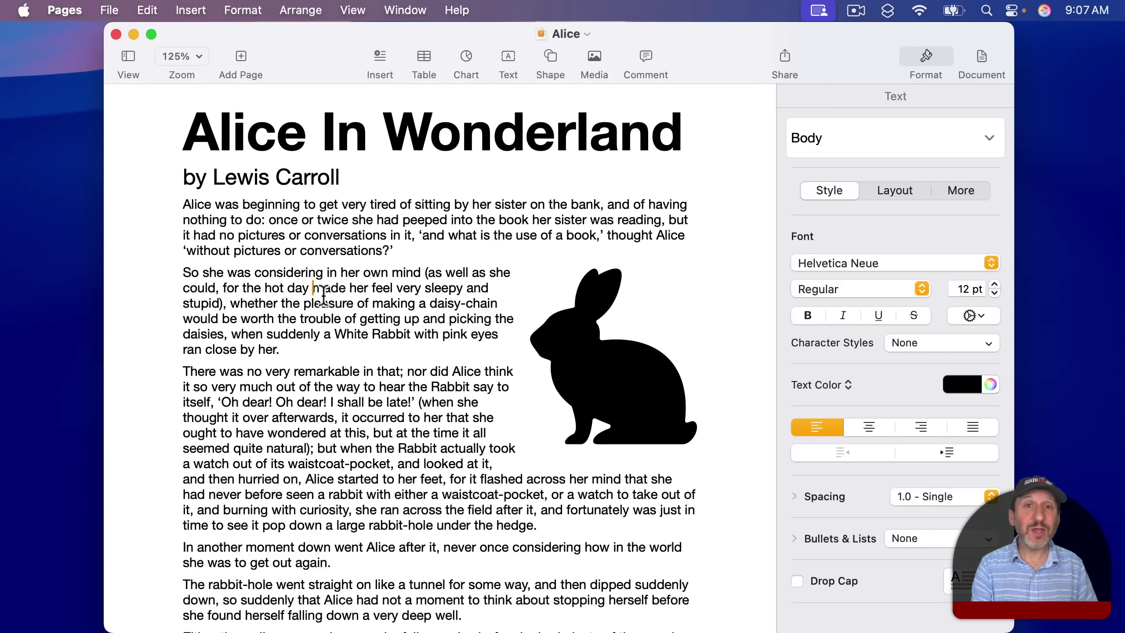
pyautogui.moveTo(184, 271); pyautogui.dragTo(320, 350)
pyautogui.hotkey('ctrl', 'Return')
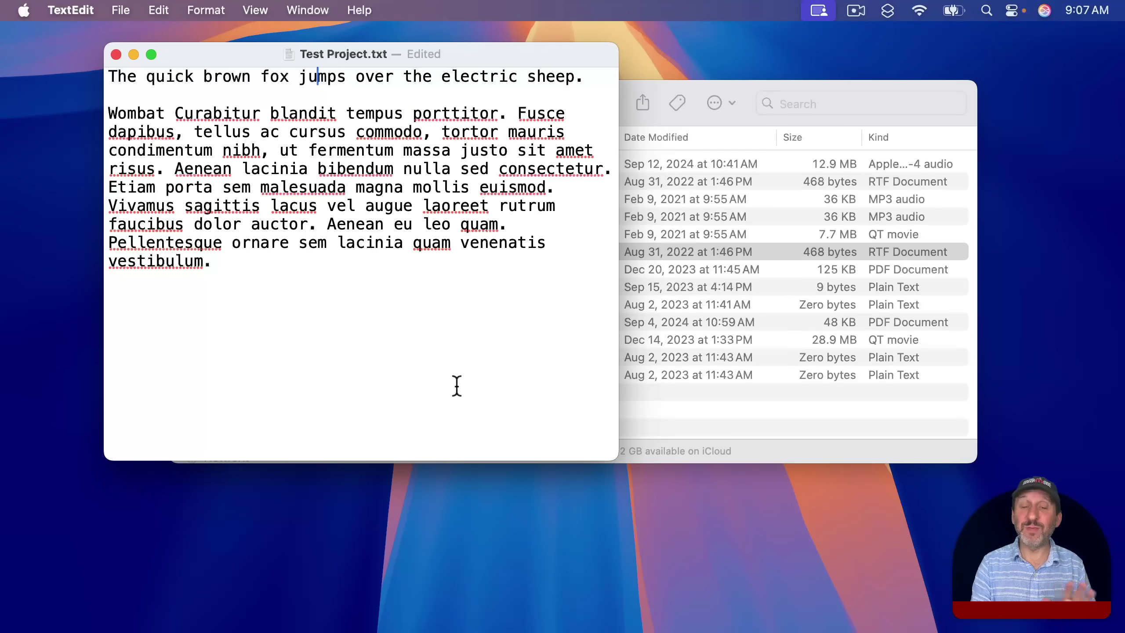
# Select 'jumps over' in Test Project.txt and bring up its shortcut menu with Control-Return.
pyautogui.press('Left')
pyautogui.press('Left')
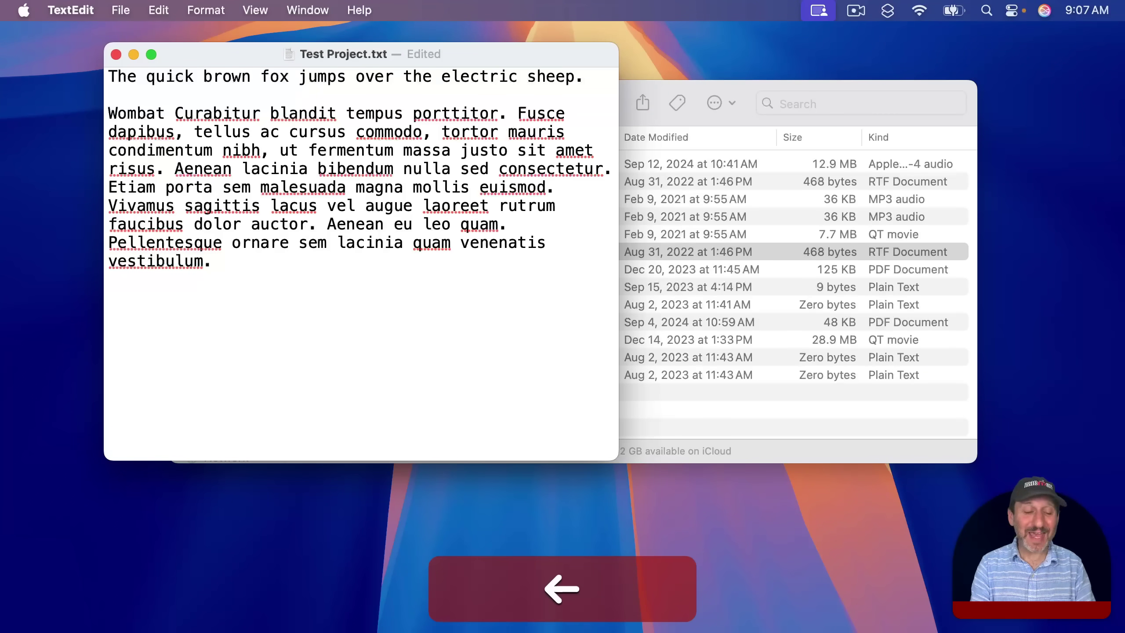
pyautogui.hotkey('shift', 'Right')
pyautogui.hotkey('shift', 'Right')
pyautogui.hotkey('shift', 'Right')
pyautogui.hotkey('shift', 'Right')
pyautogui.hotkey('shift', 'Right')
pyautogui.hotkey('shift', 'Right')
pyautogui.hotkey('shift', 'Right')
pyautogui.hotkey('shift', 'Right')
pyautogui.hotkey('shift', 'Right')
pyautogui.hotkey('shift', 'Right')
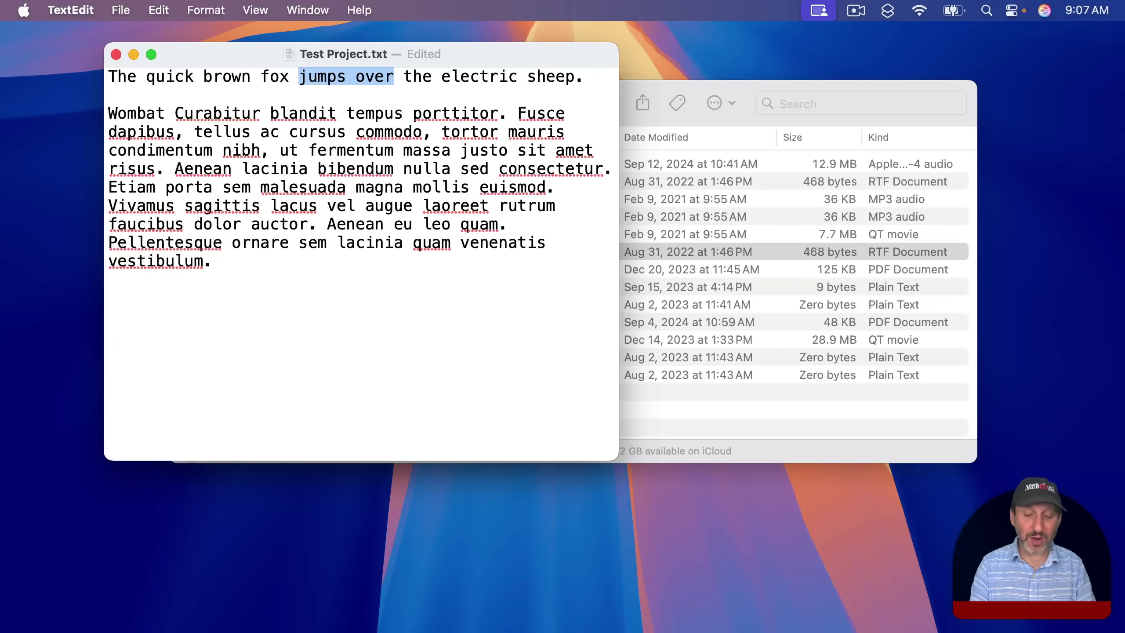
pyautogui.hotkey('ctrl', 'Return')
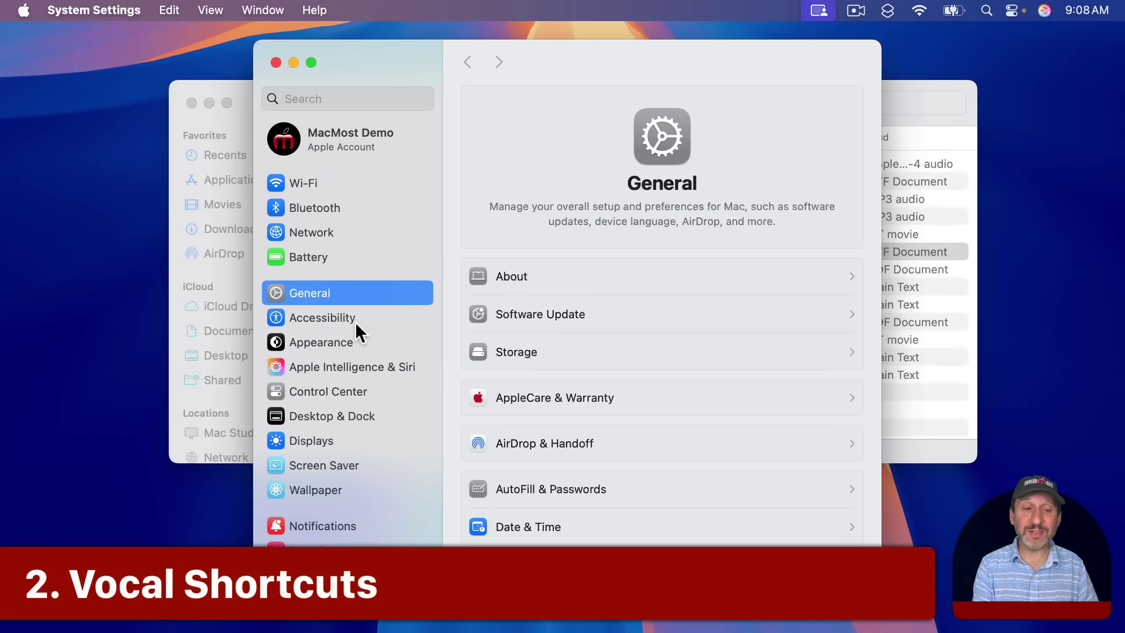
# Go to Accessibility > Vocal Shortcuts and begin setting up a new vocal shortcut.
pyautogui.click(325, 318)
pyautogui.scroll(-10, 582, 471)
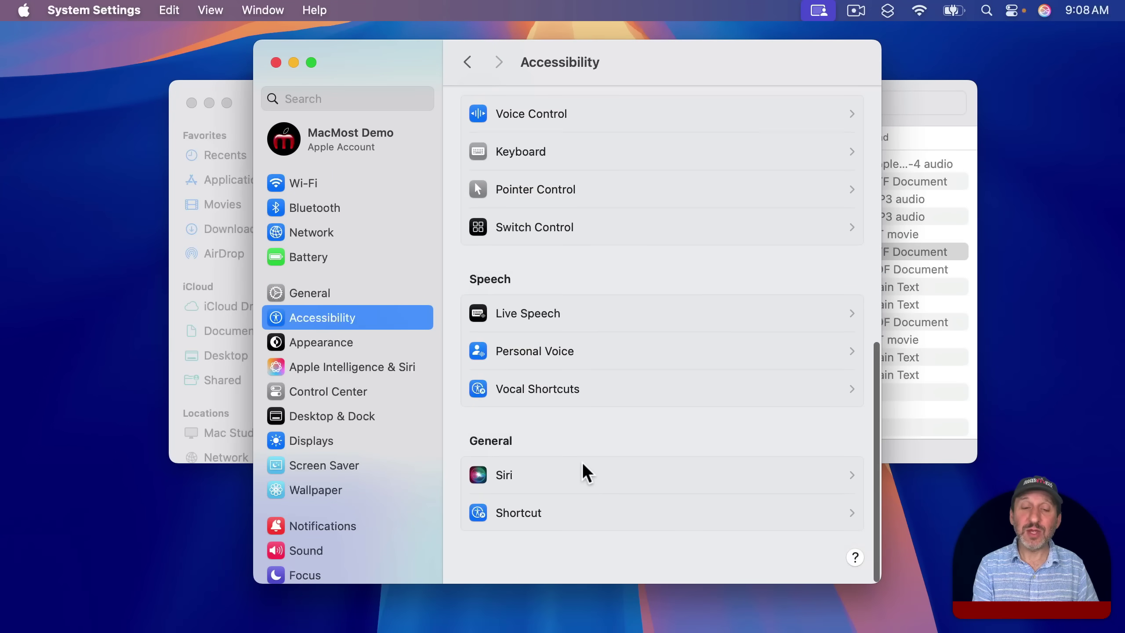
pyautogui.click(556, 393)
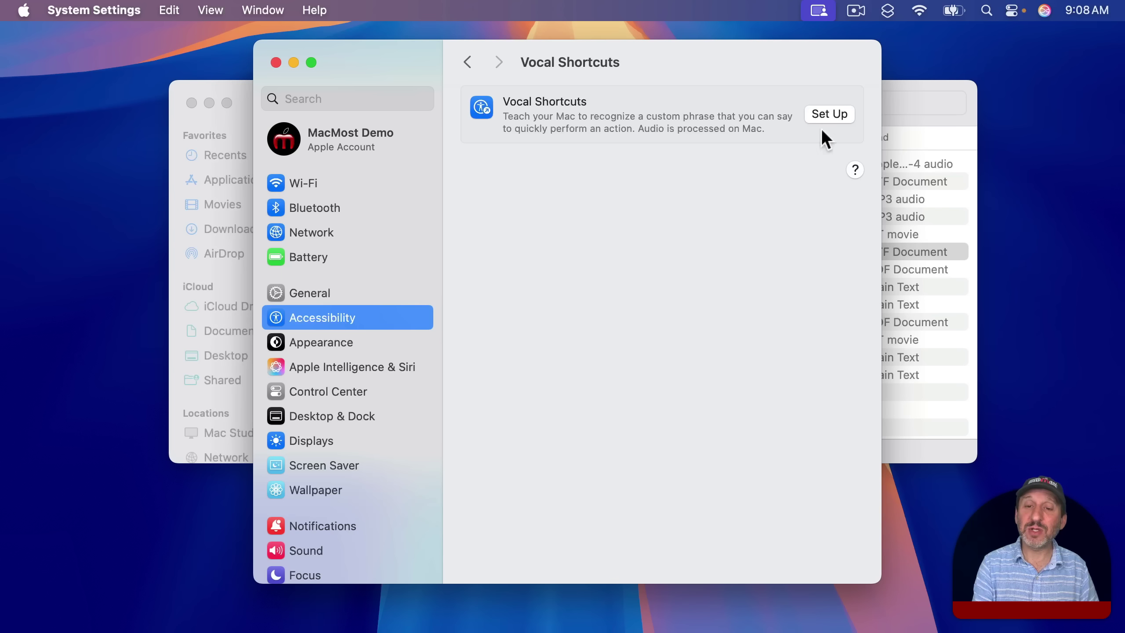
pyautogui.click(827, 114)
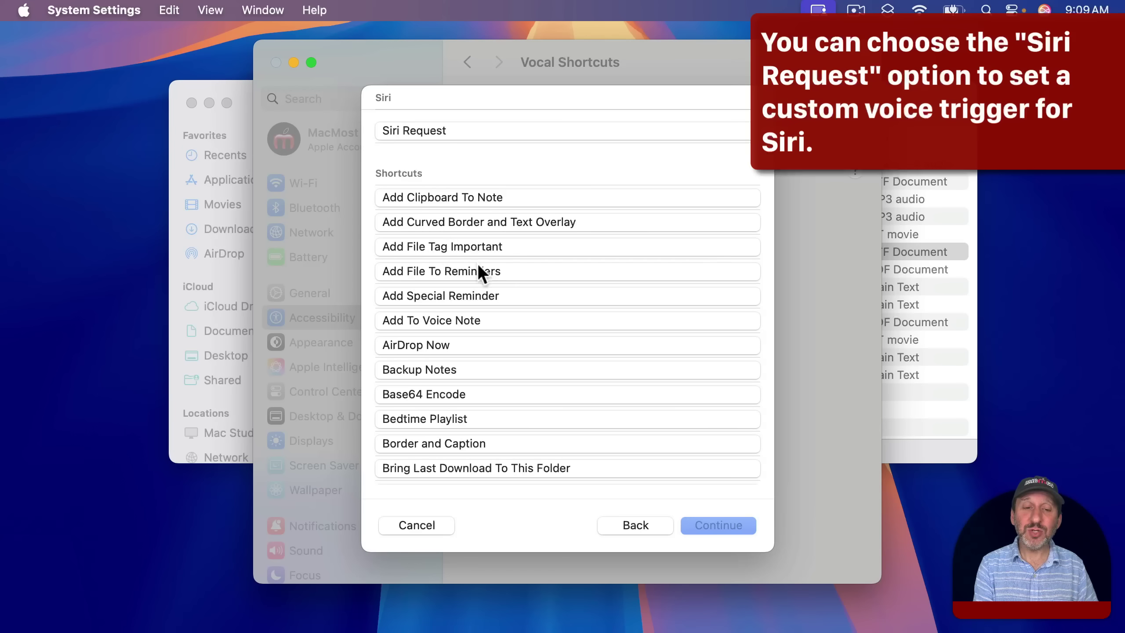
# Create the vocal shortcut 'add this file to Reminders' that runs Add File To Reminders.
pyautogui.click(445, 272)
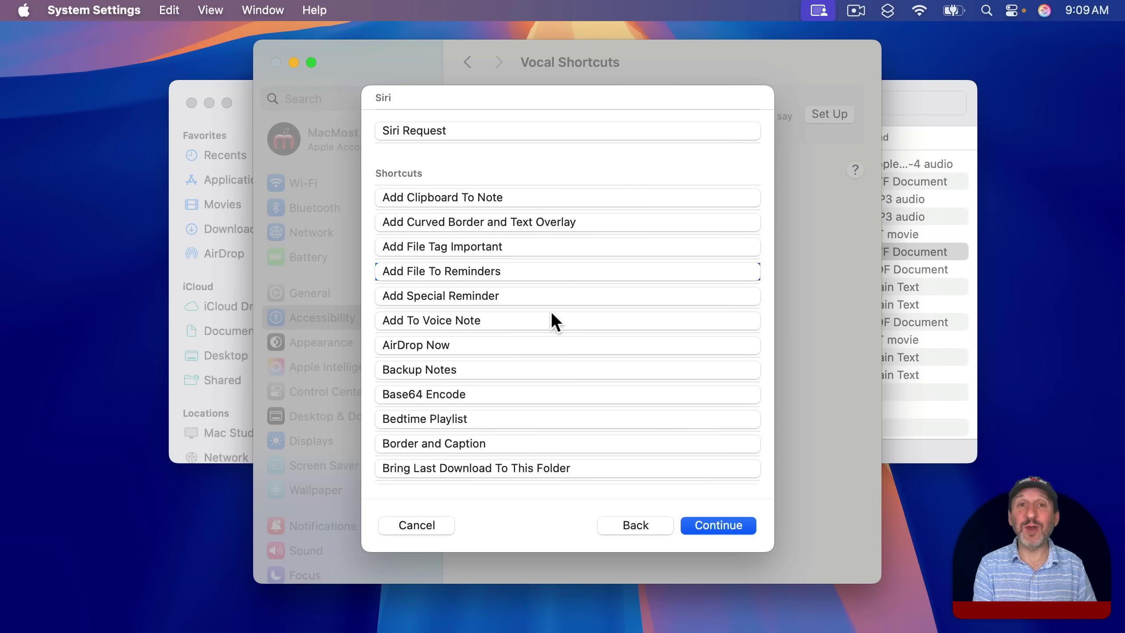
pyautogui.click(697, 525)
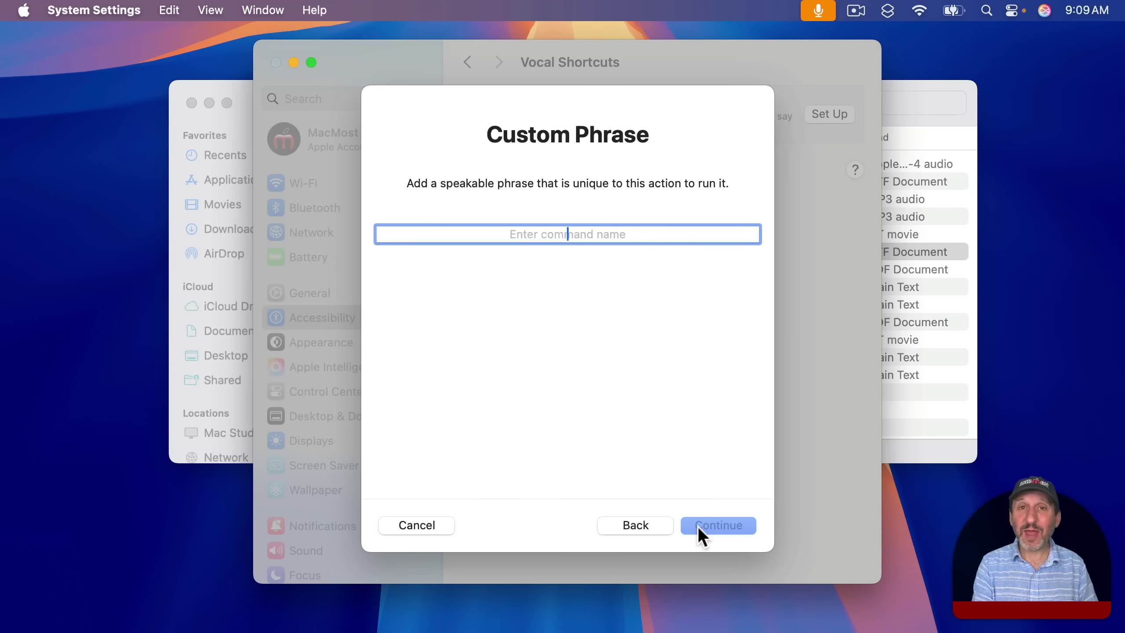
pyautogui.write('add this file to Reminders')
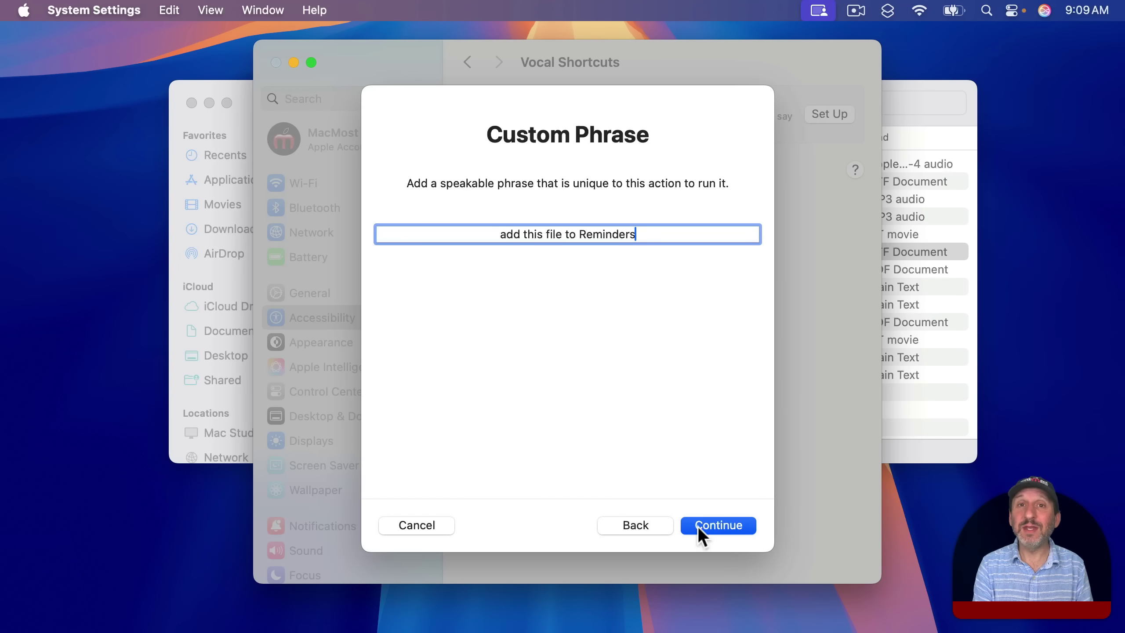
pyautogui.click(698, 526)
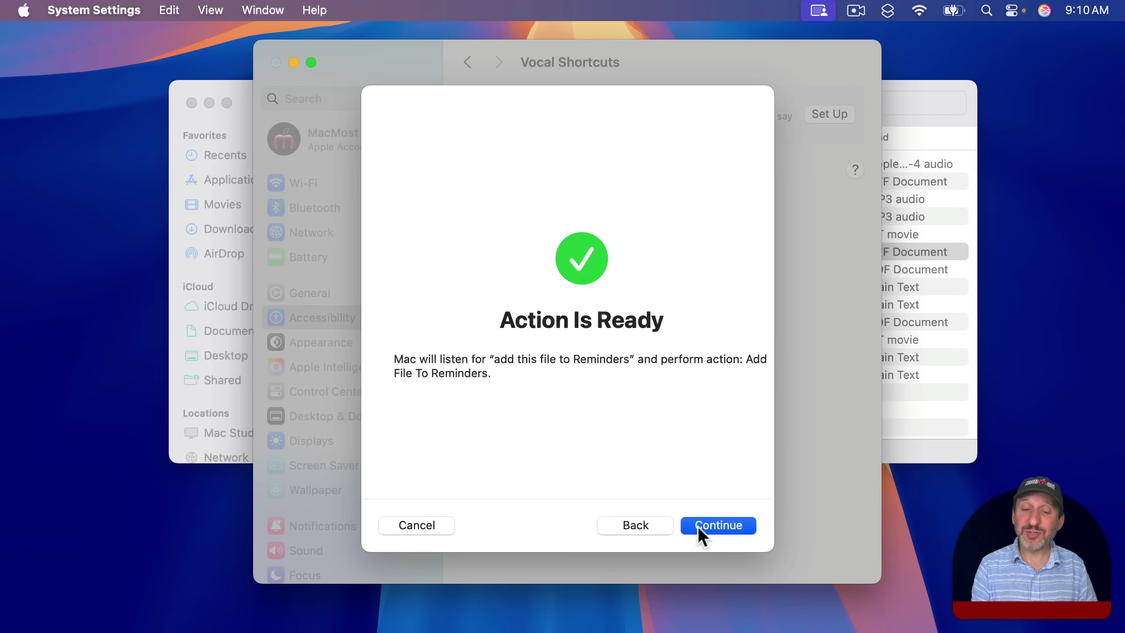
pyautogui.click(698, 526)
pyautogui.click(698, 526)
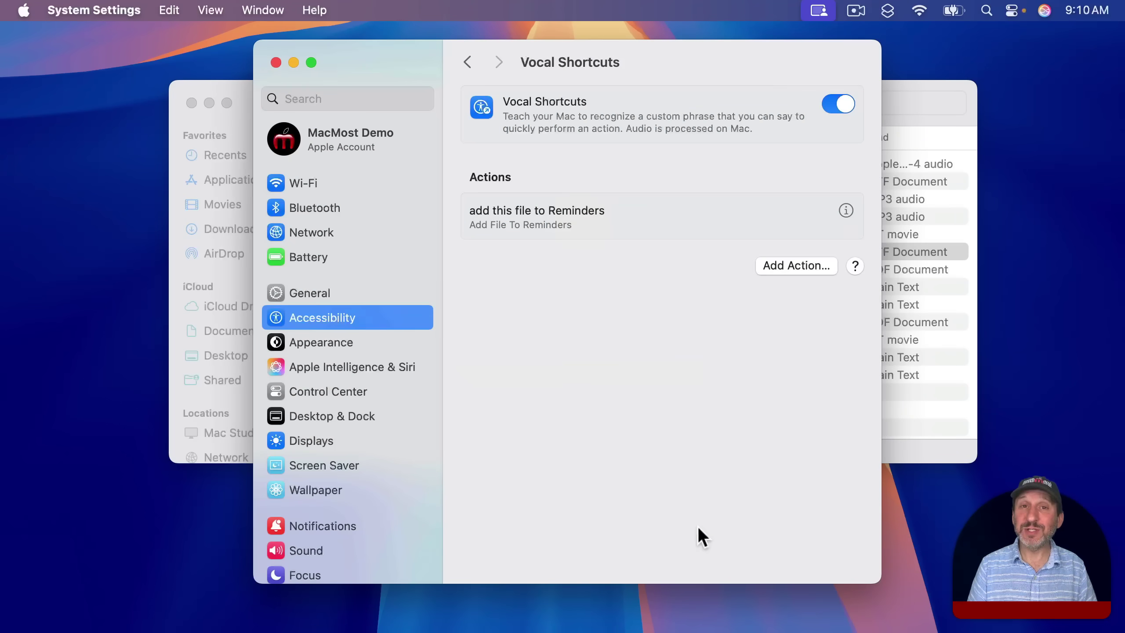
# Select Example Document in Finder and turn it into a new linked reminder in Reminders.
pyautogui.click(912, 102)
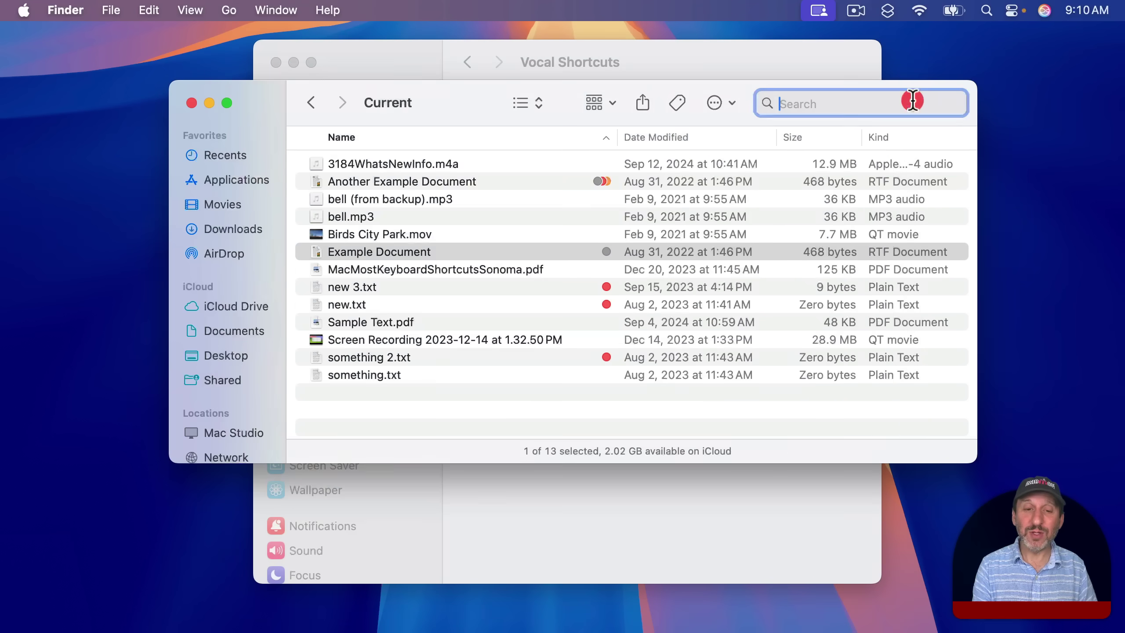
pyautogui.click(316, 251)
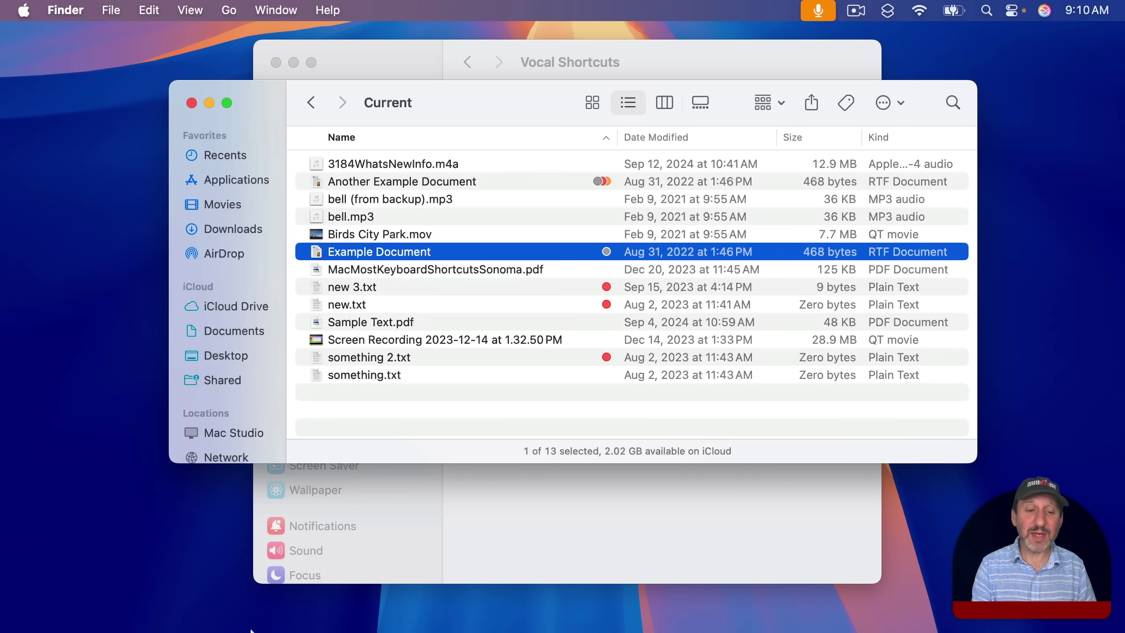
pyautogui.moveTo(245, 627)
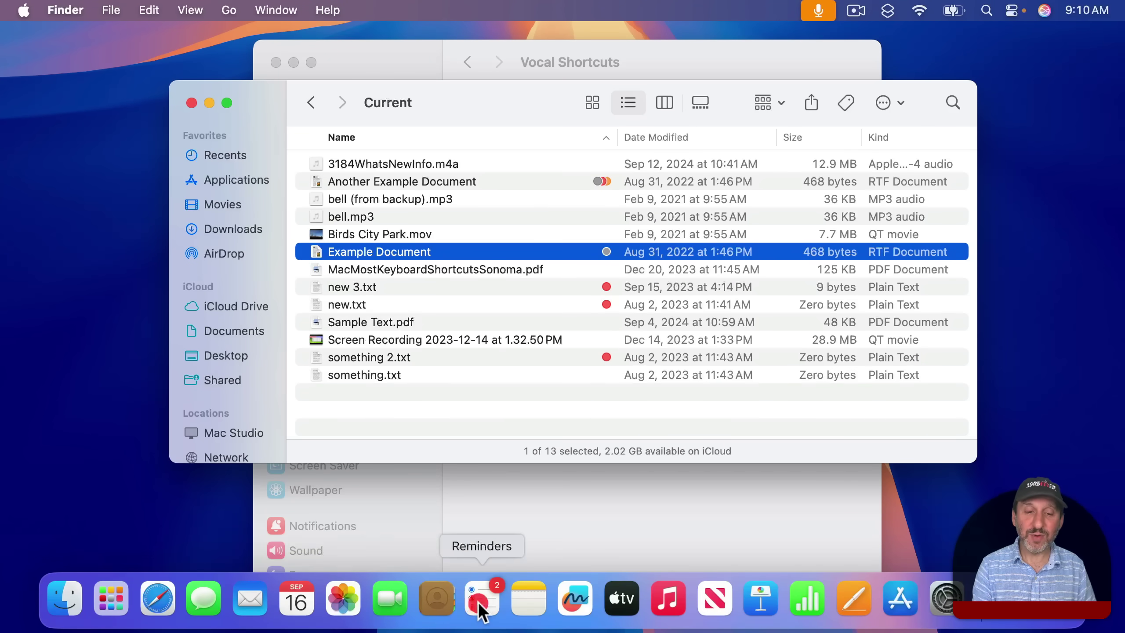
pyautogui.click(478, 601)
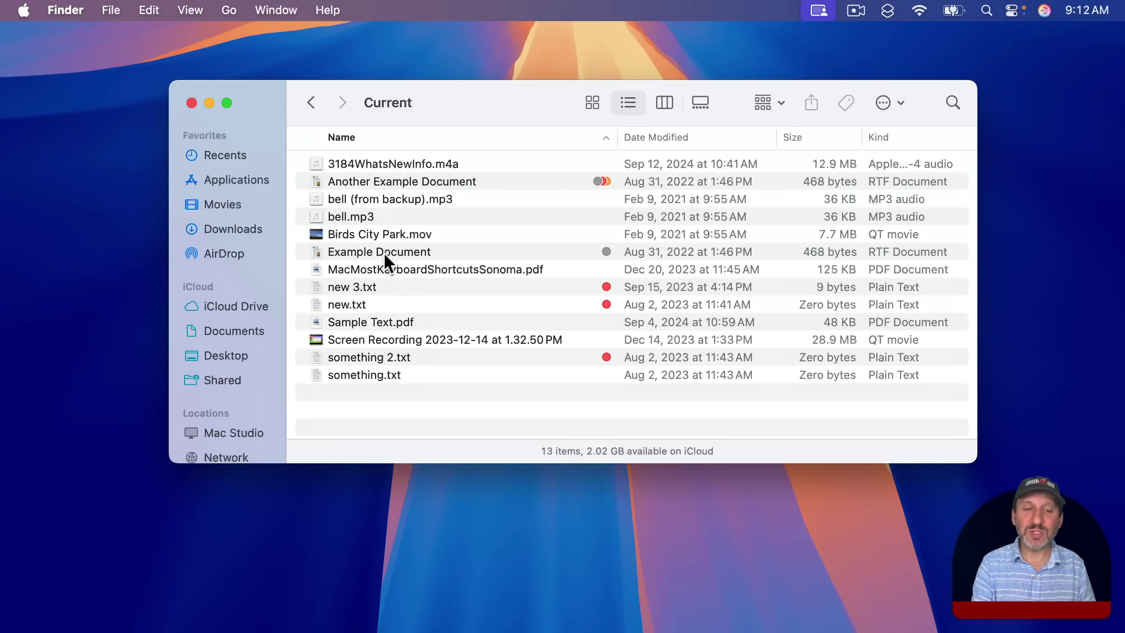
pyautogui.click(377, 253)
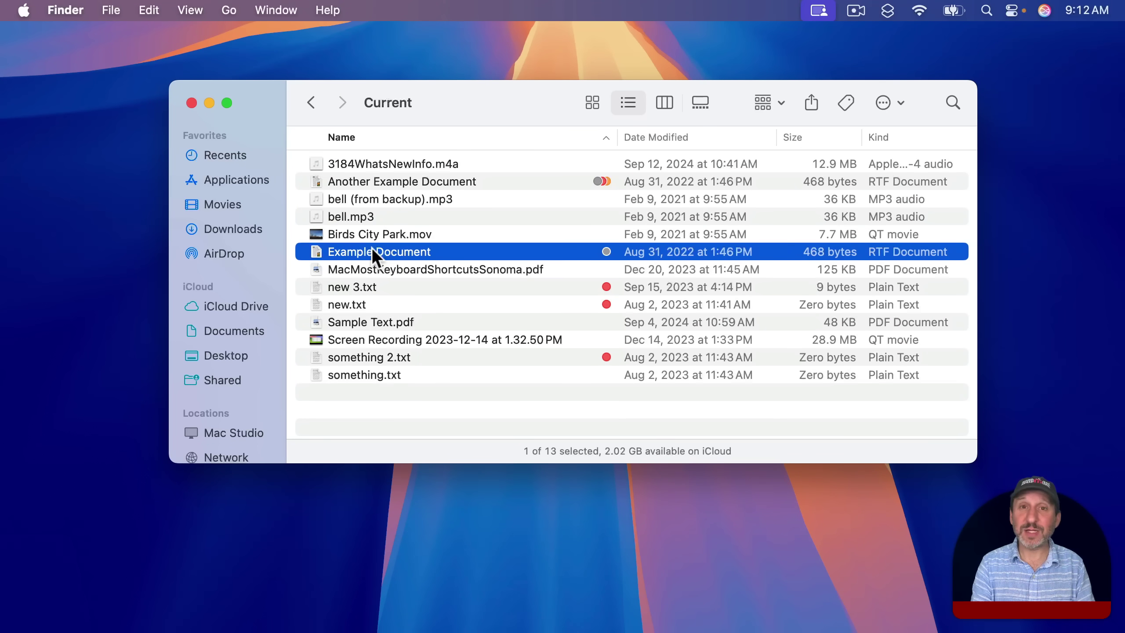
# Turn Keep Downloaded on for Example Document, then turn it off again.
pyautogui.rightClick(371, 248)
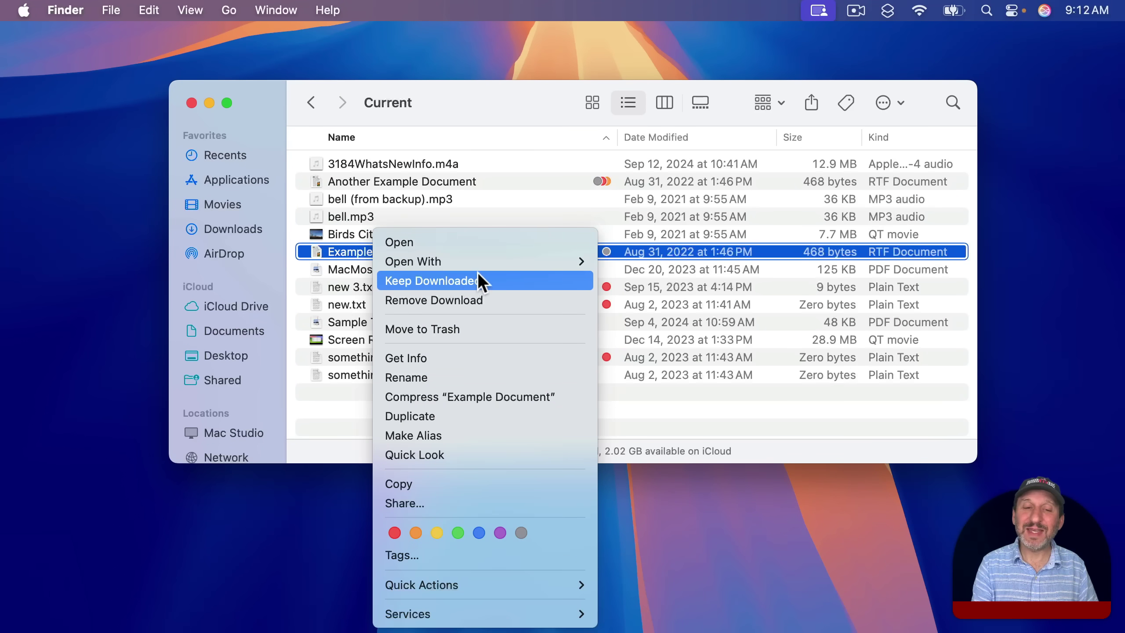
pyautogui.click(494, 282)
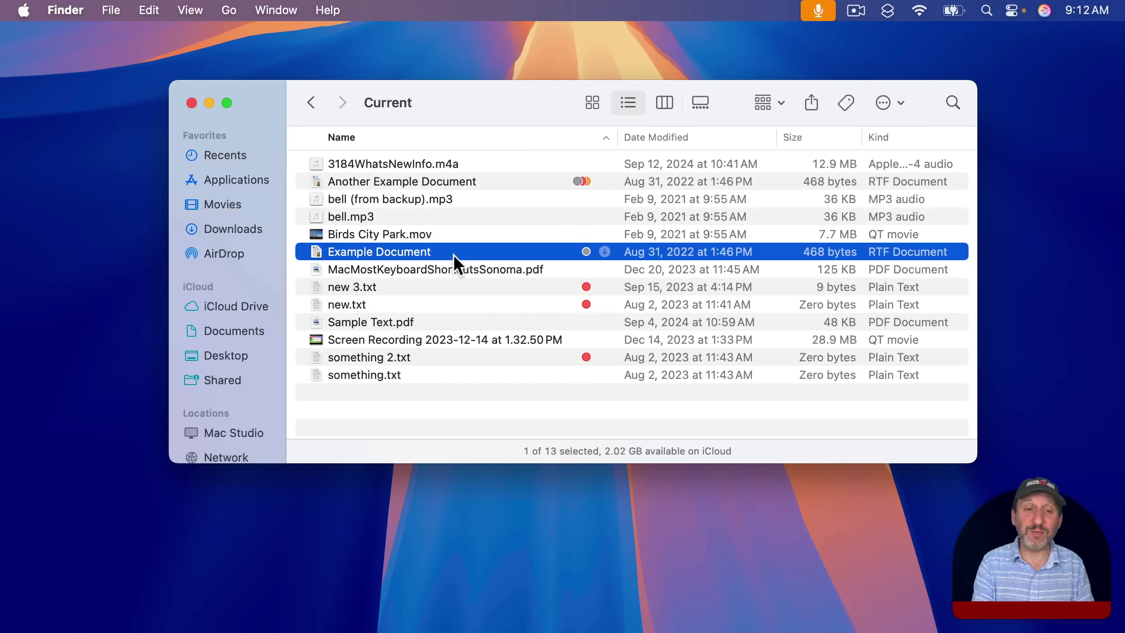
pyautogui.keyDown('ctrl'); pyautogui.click(453, 255); pyautogui.keyUp('ctrl')
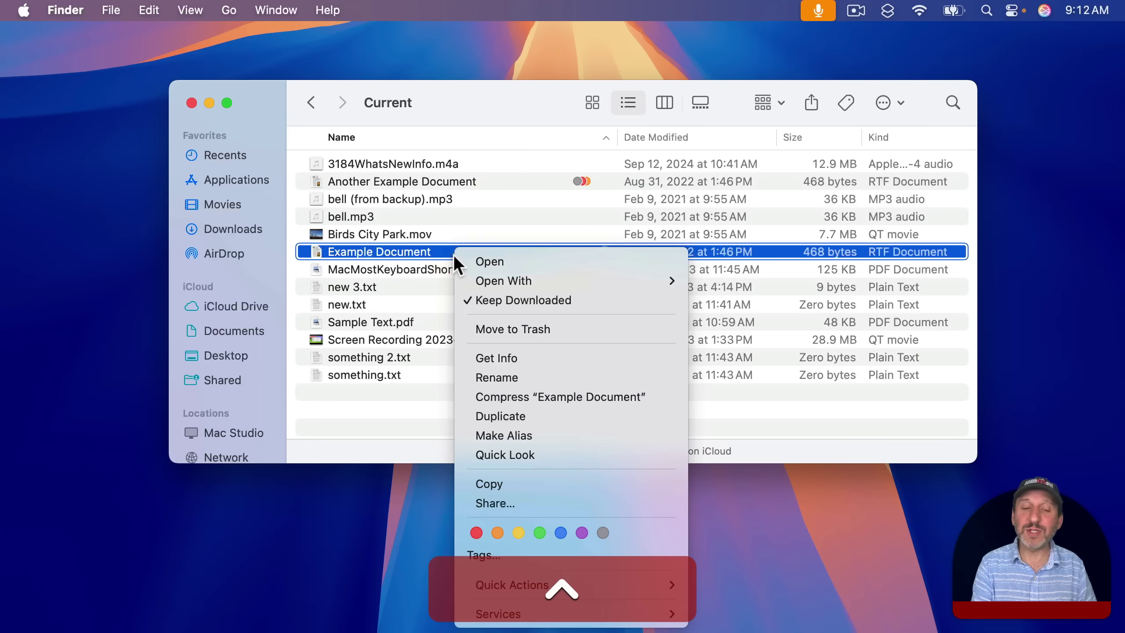
pyautogui.click(513, 304)
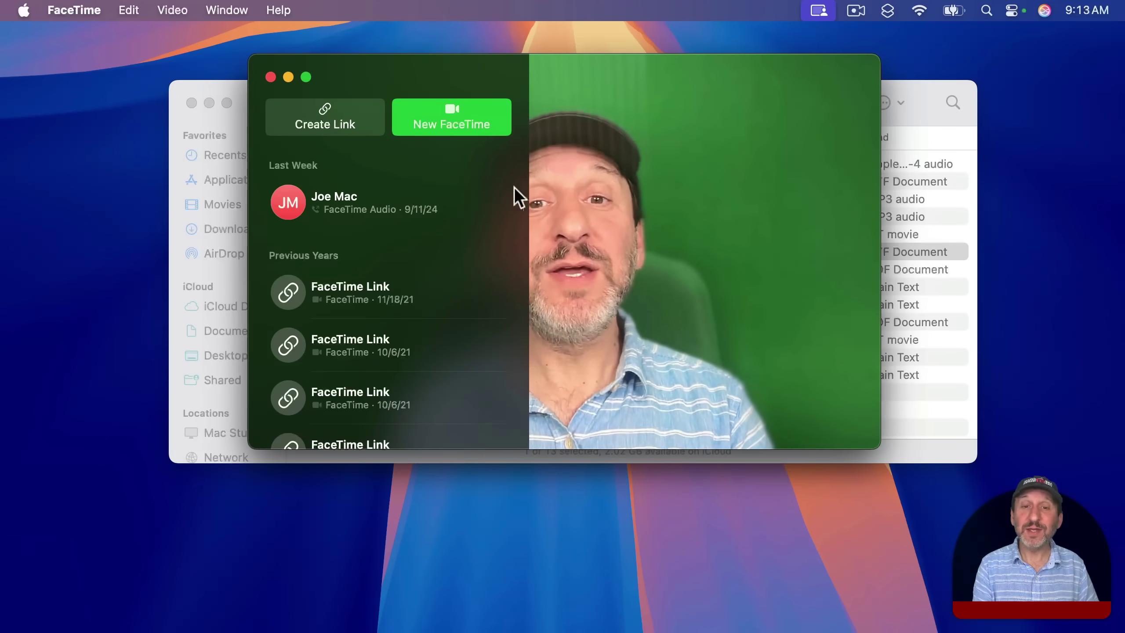
# Enable the camera background replacement and try purple, pink and the rainbow scene.
pyautogui.click(814, 13)
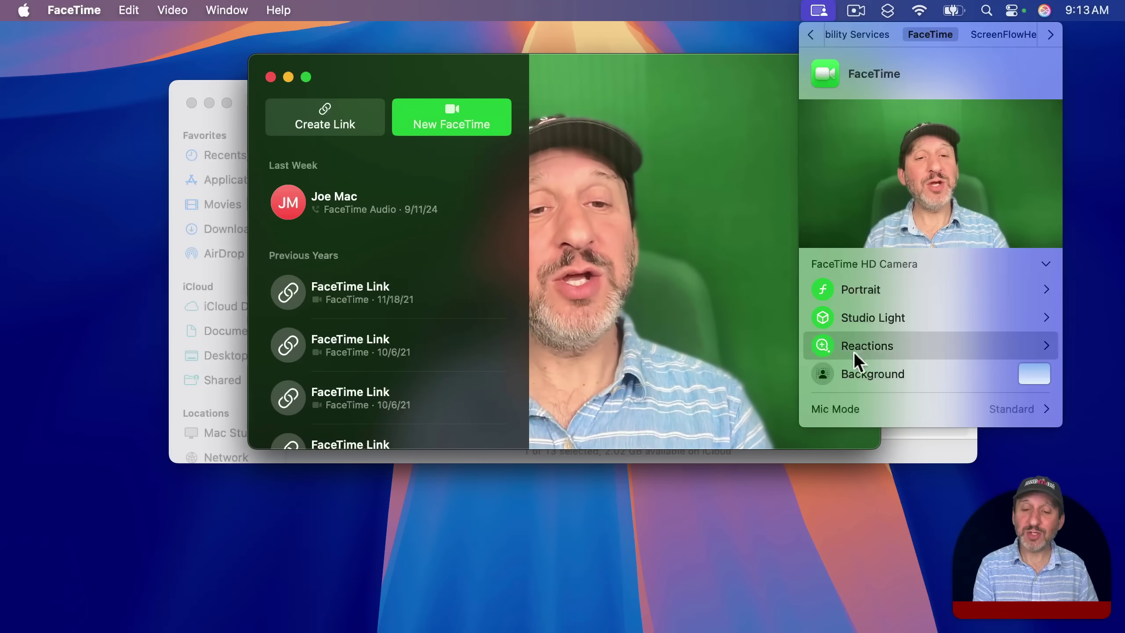
pyautogui.click(849, 375)
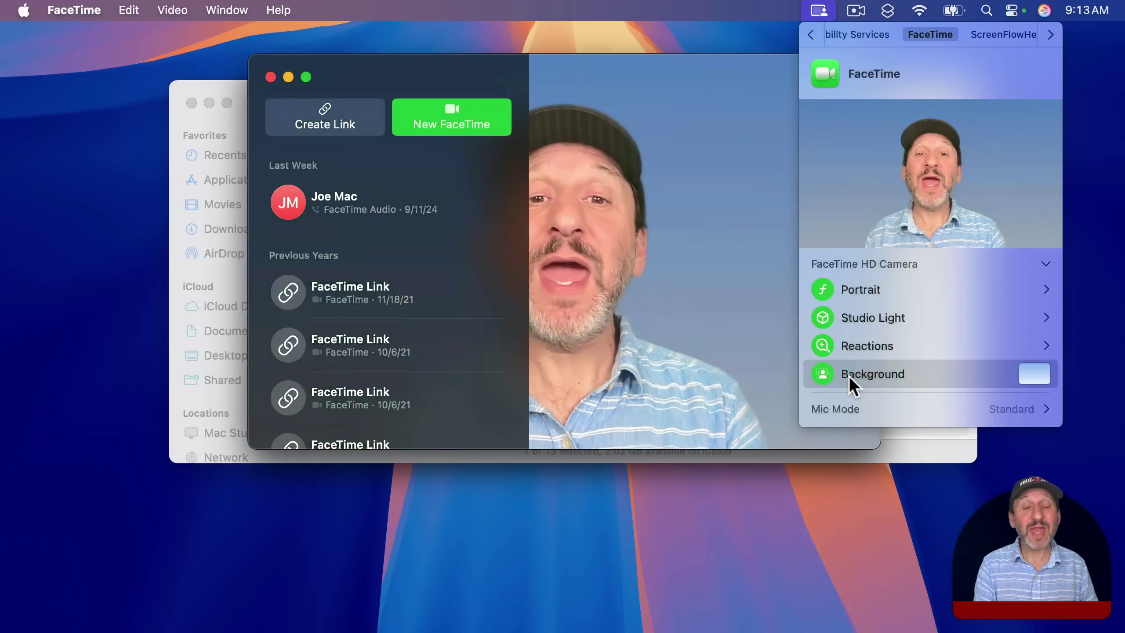
pyautogui.click(1033, 378)
pyautogui.click(944, 144)
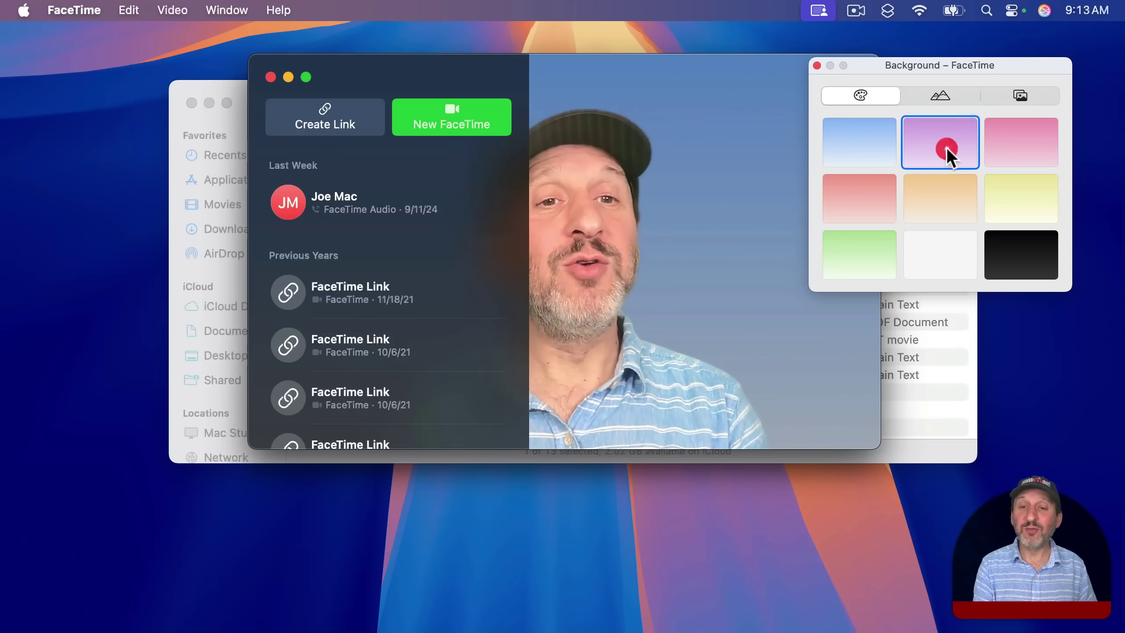
pyautogui.click(1008, 144)
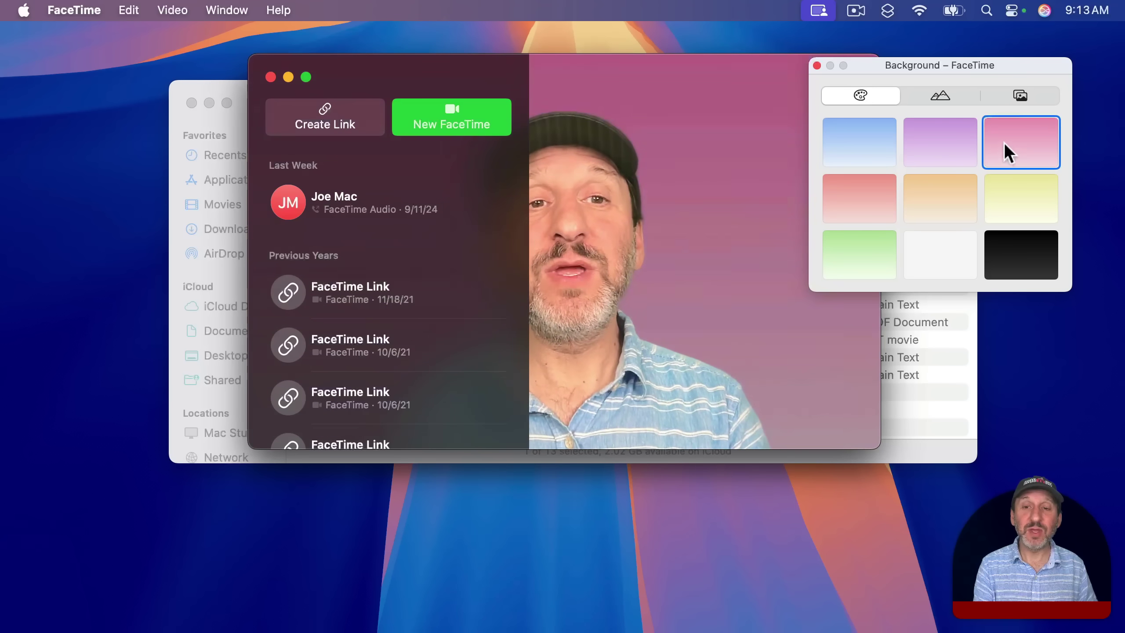
pyautogui.click(937, 92)
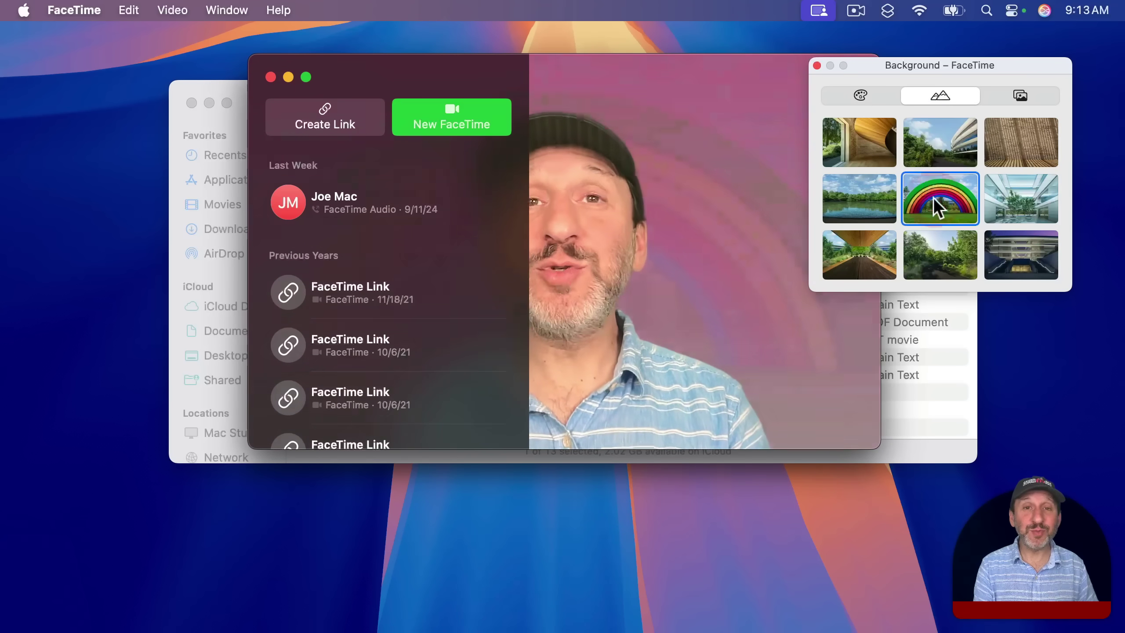
pyautogui.click(933, 197)
# Use the mountain photo as the camera background, then start a new QuickTime movie recording.
pyautogui.click(1016, 95)
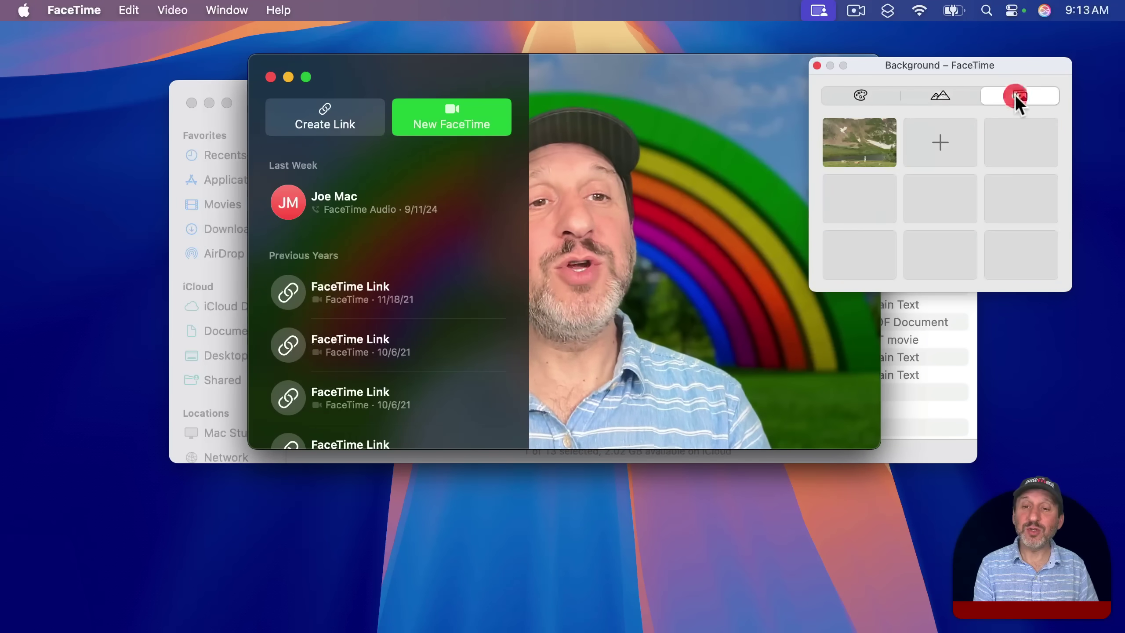
pyautogui.click(867, 145)
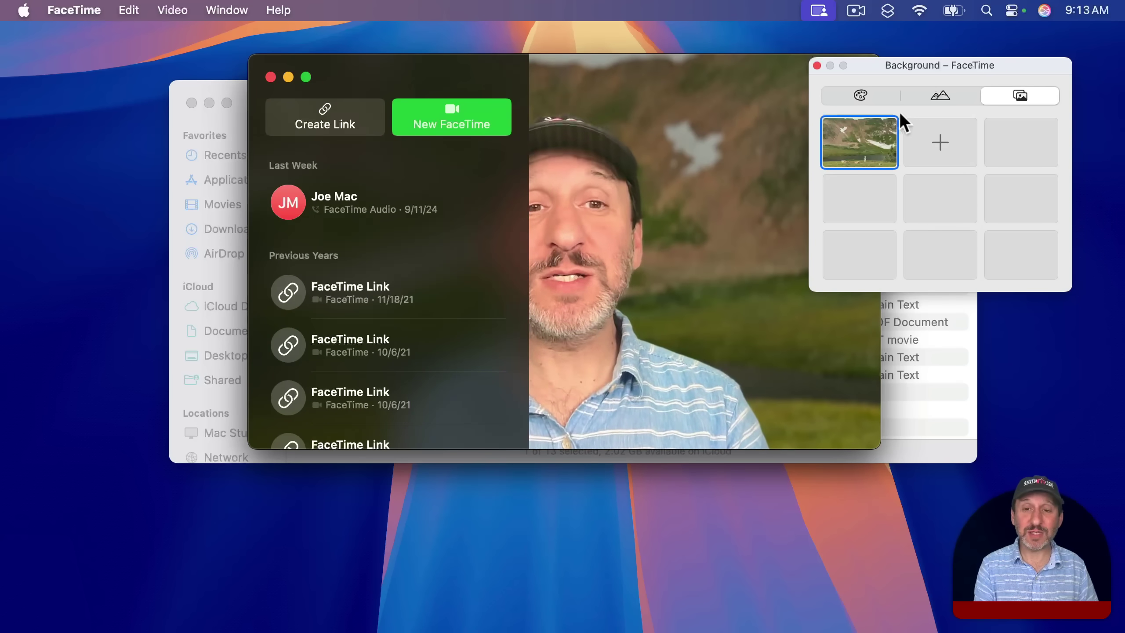
pyautogui.click(867, 93)
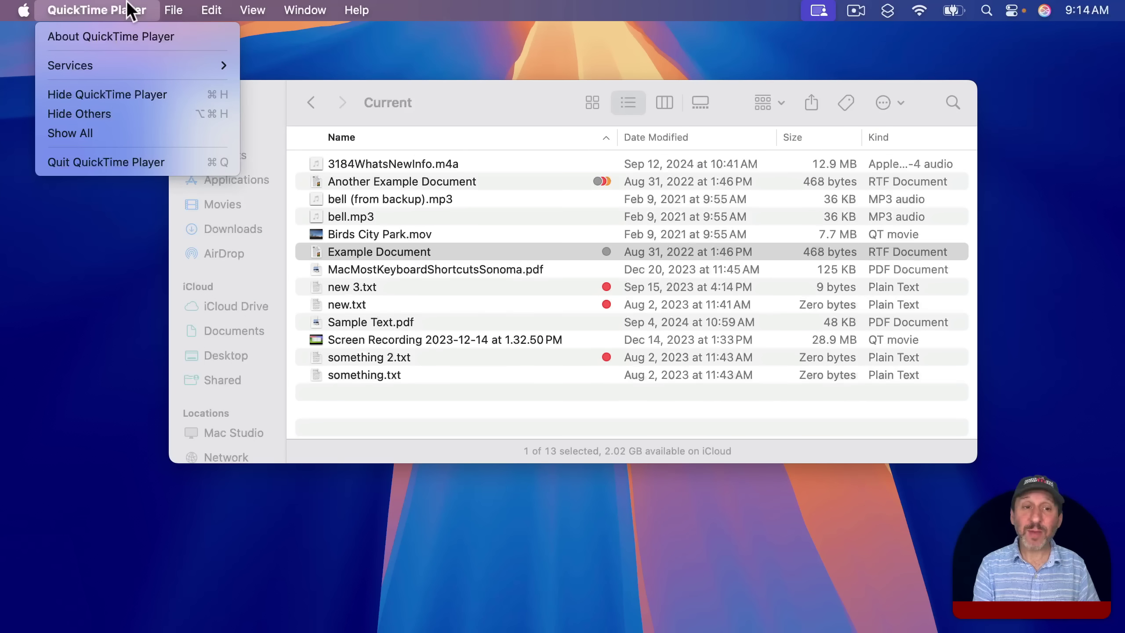
pyautogui.moveTo(173, 10)
pyautogui.click(175, 33)
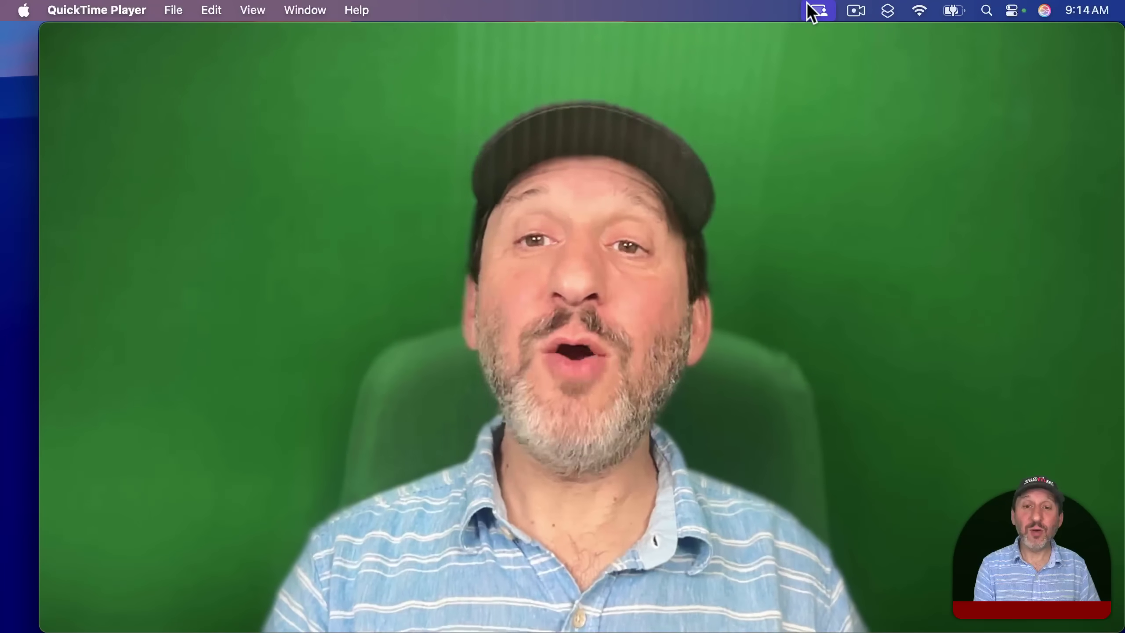
# Turn on QuickTime's Background video effect and browse the backgrounds, returning to the colour gradients.
pyautogui.click(818, 10)
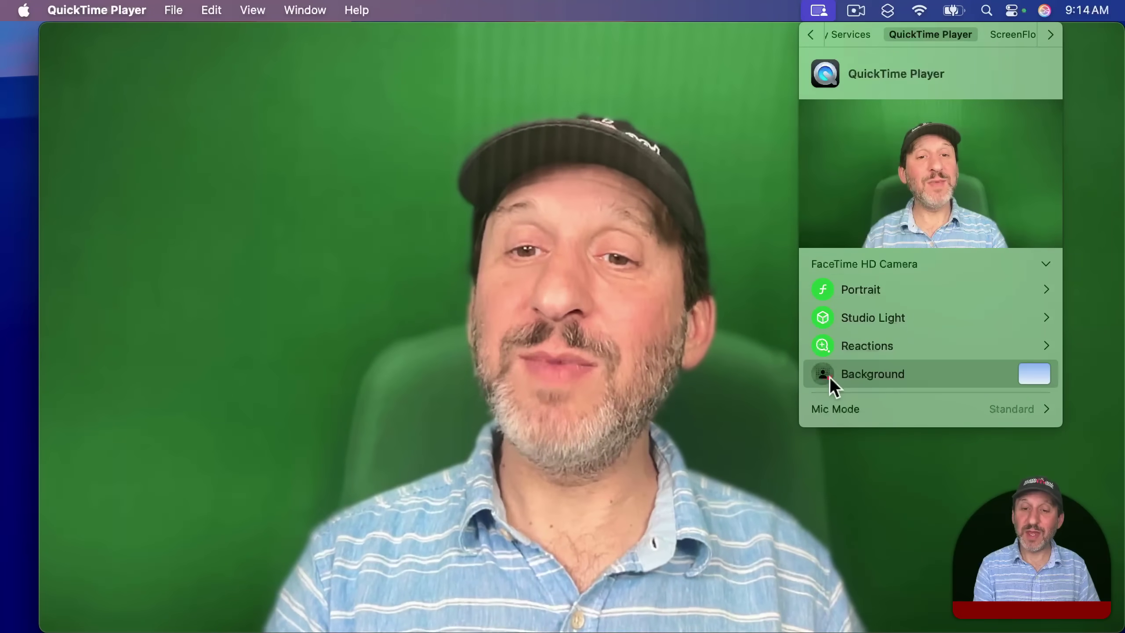
pyautogui.click(829, 376)
pyautogui.click(1030, 380)
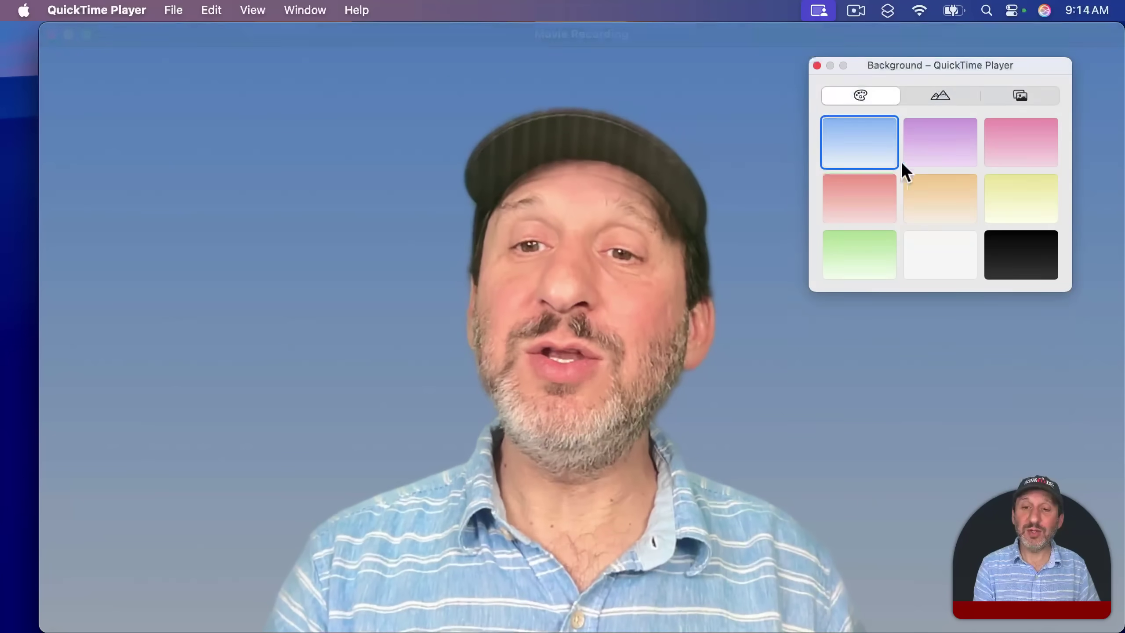
pyautogui.click(938, 94)
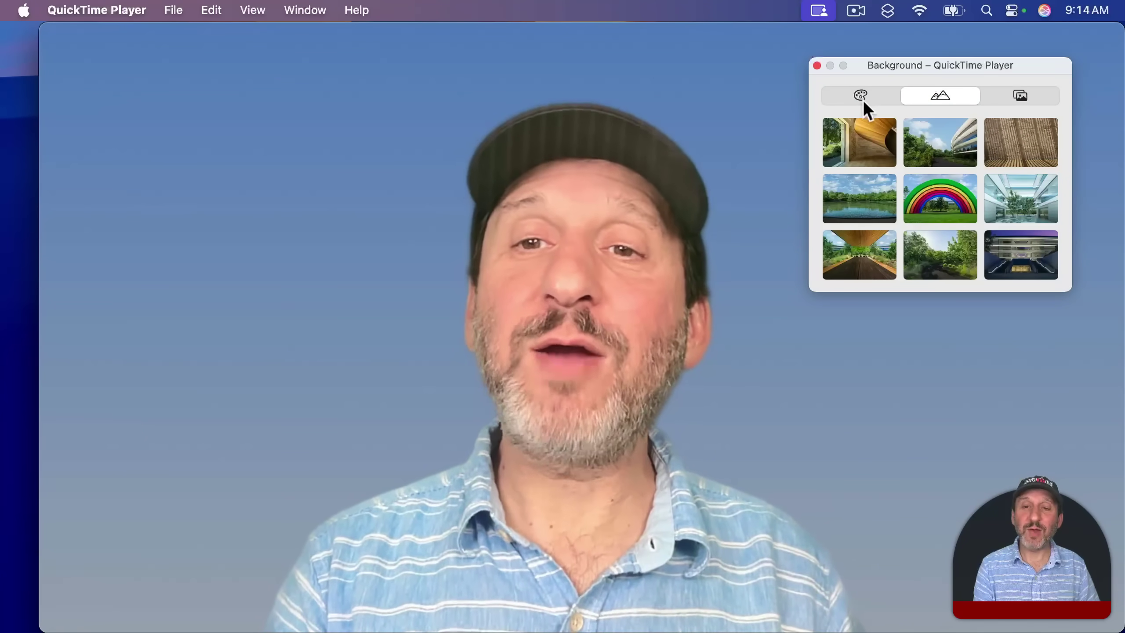
pyautogui.click(861, 94)
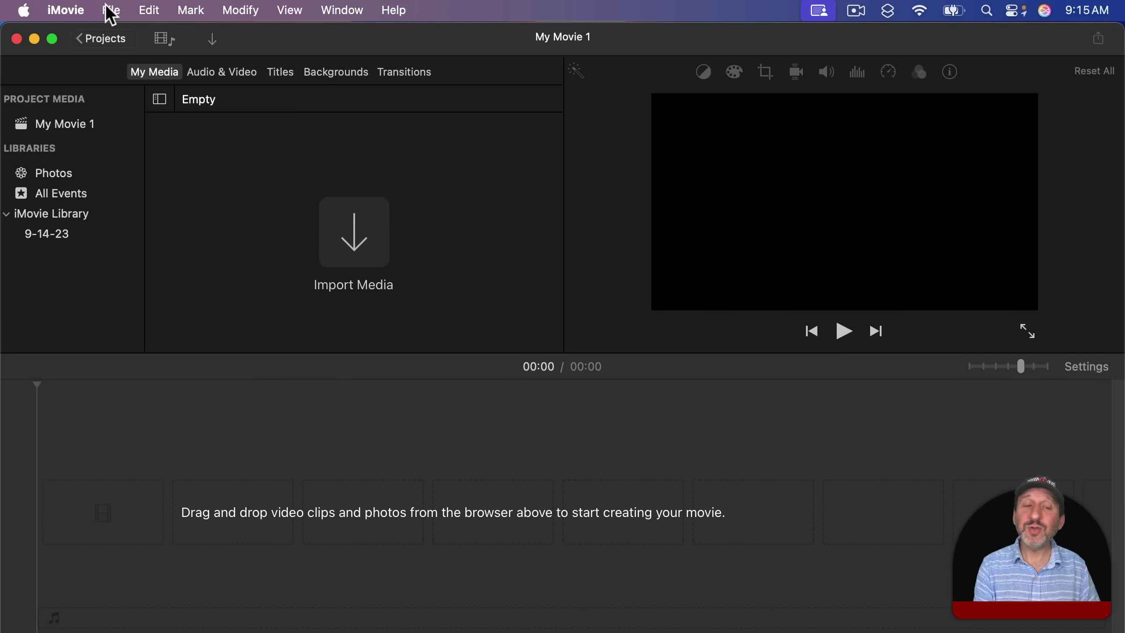
# Open iMovie's camera import and turn on the Background effect to replace the green screen.
pyautogui.click(110, 11)
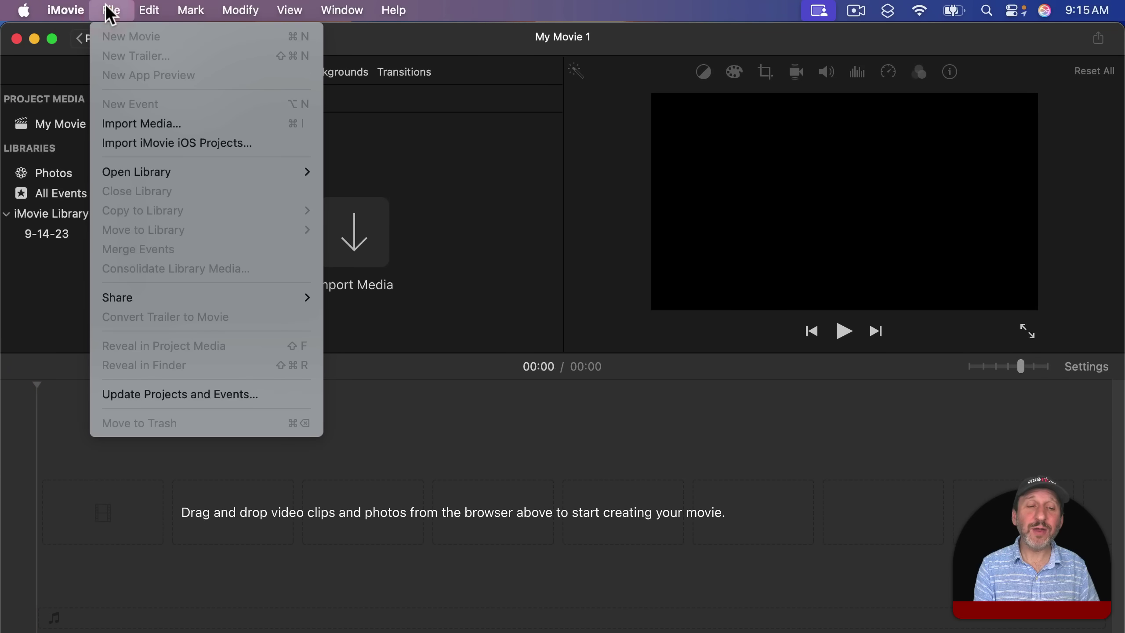
pyautogui.click(142, 123)
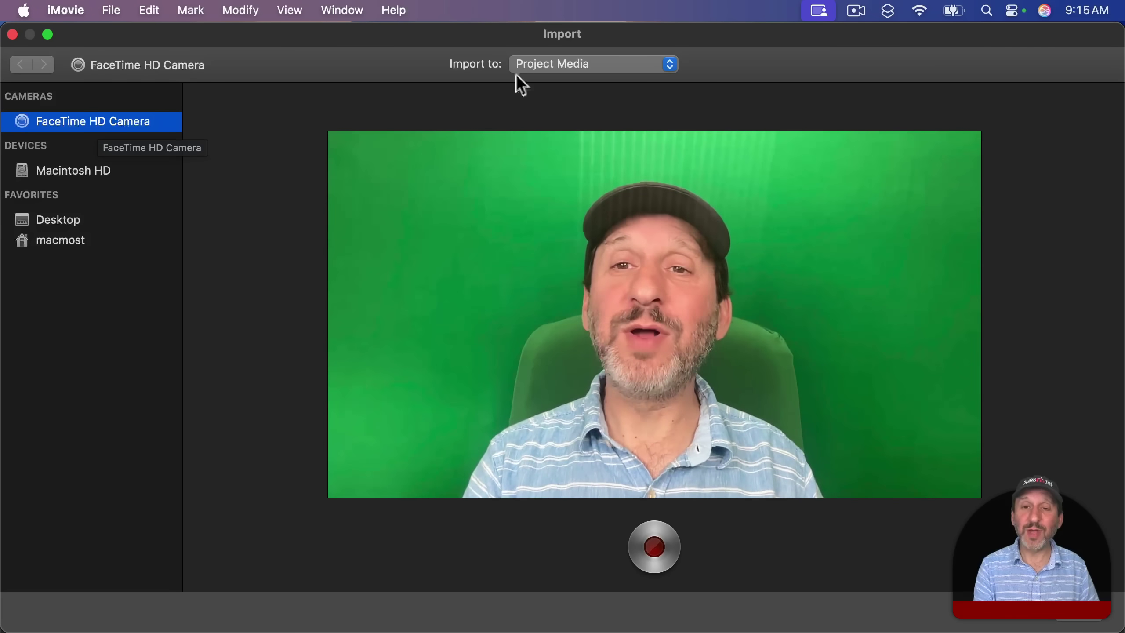
pyautogui.click(819, 12)
pyautogui.click(822, 376)
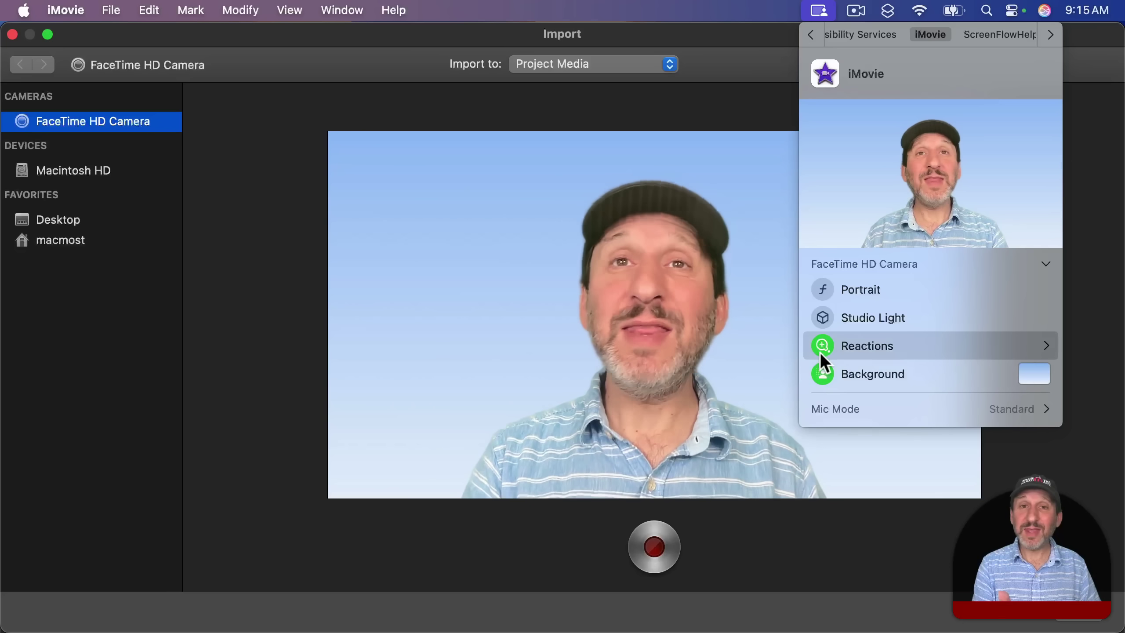
pyautogui.click(570, 190)
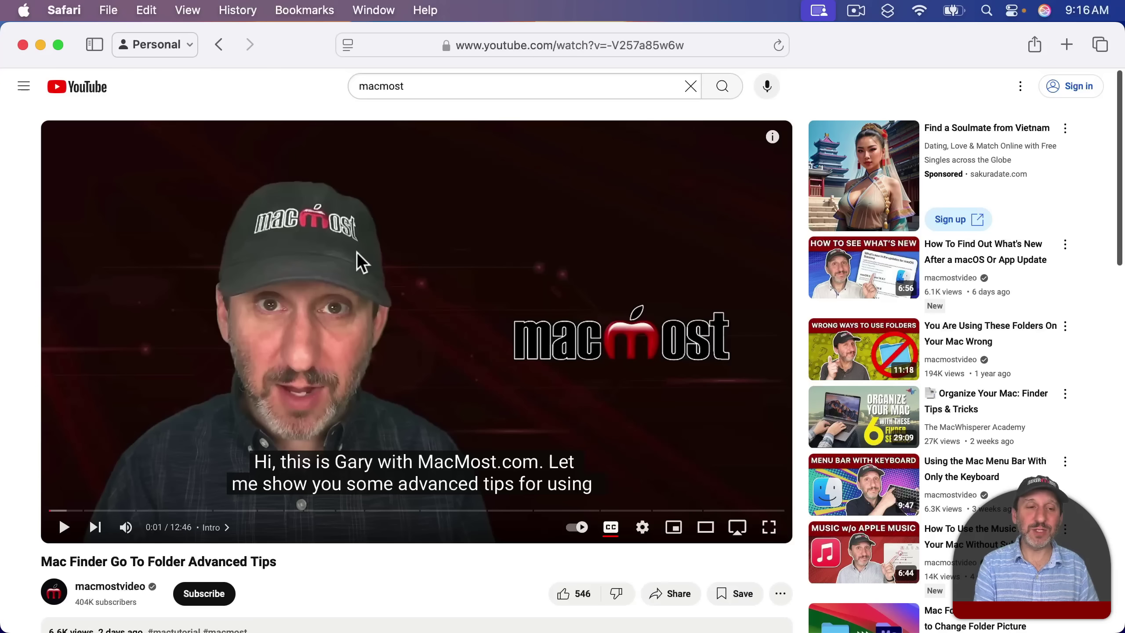
# Enlarge the YouTube video in Video Viewer with Shift-Command-R and show its more-options menu.
pyautogui.click(346, 45)
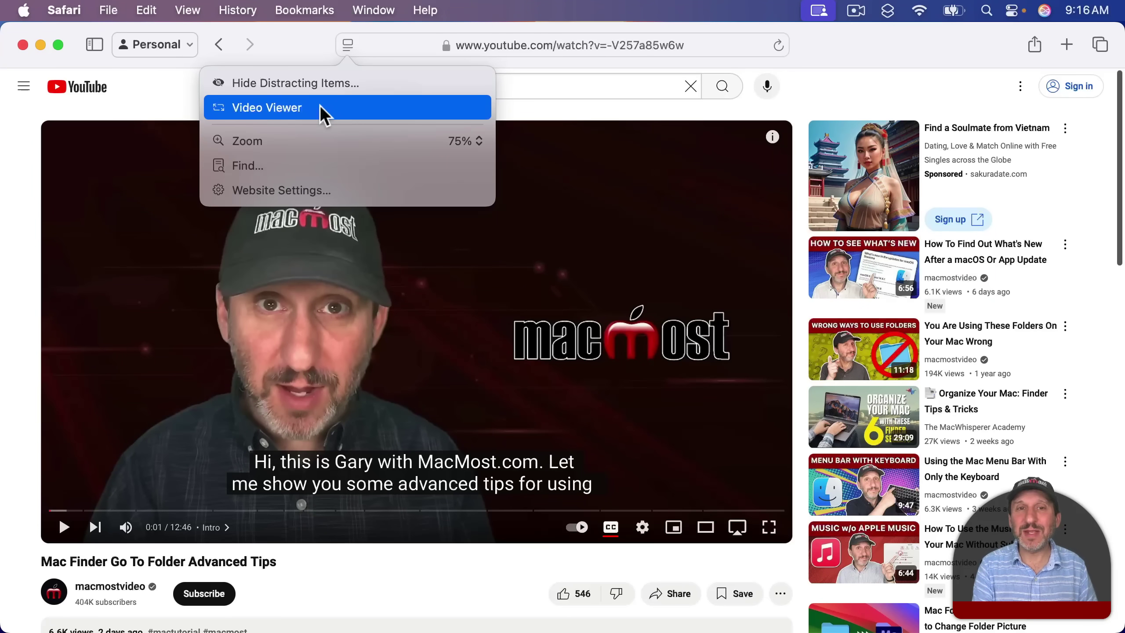
pyautogui.click(312, 47)
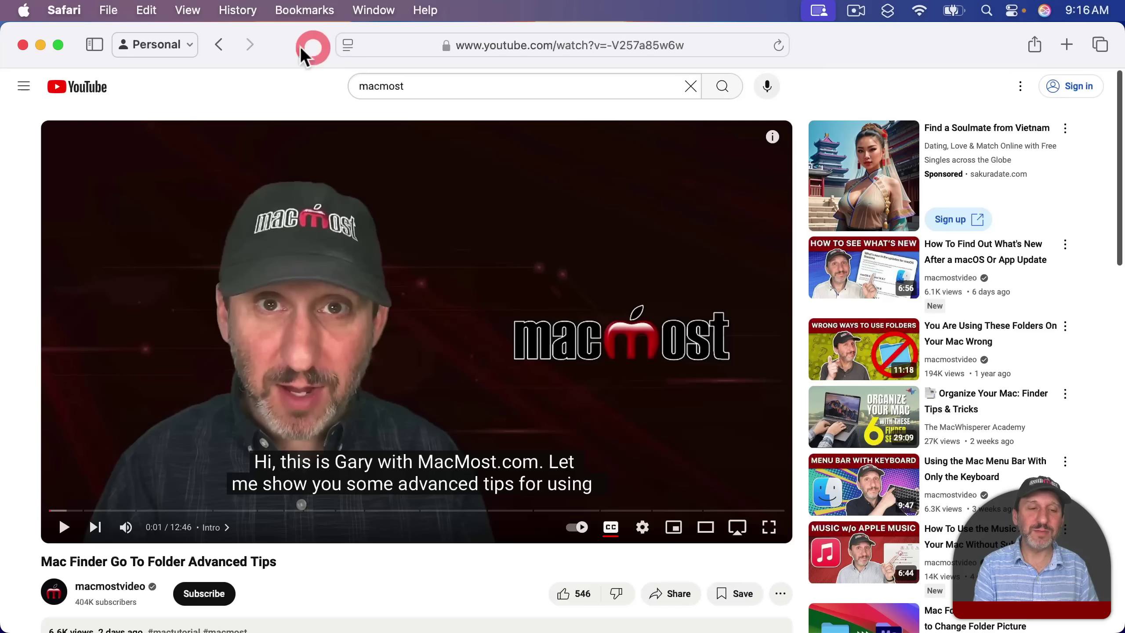
pyautogui.click(190, 10)
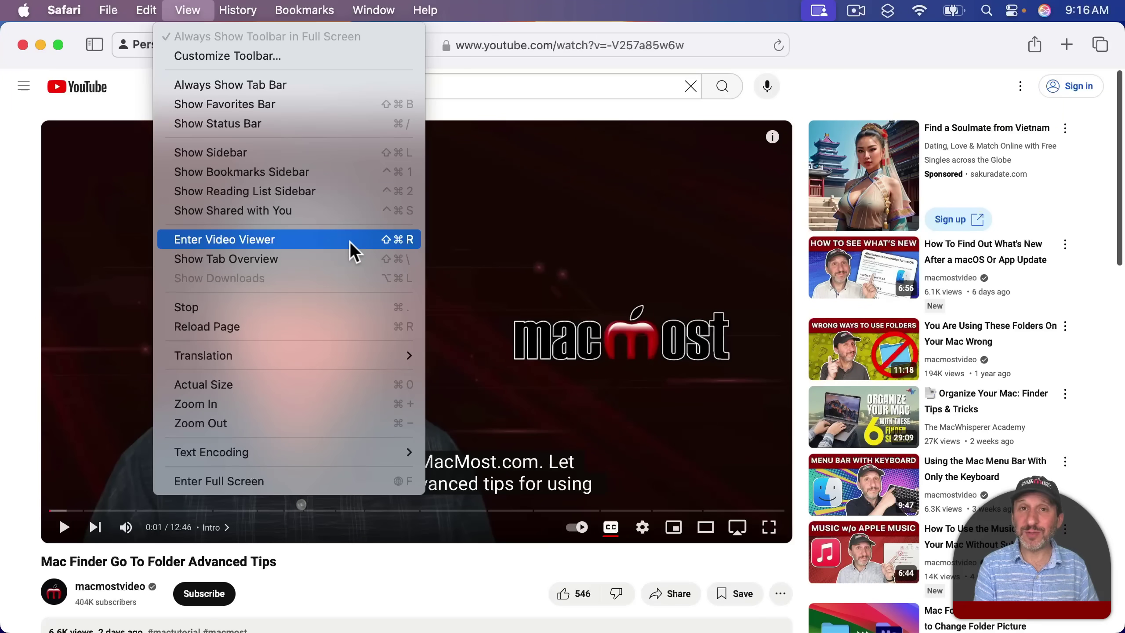
pyautogui.click(813, 86)
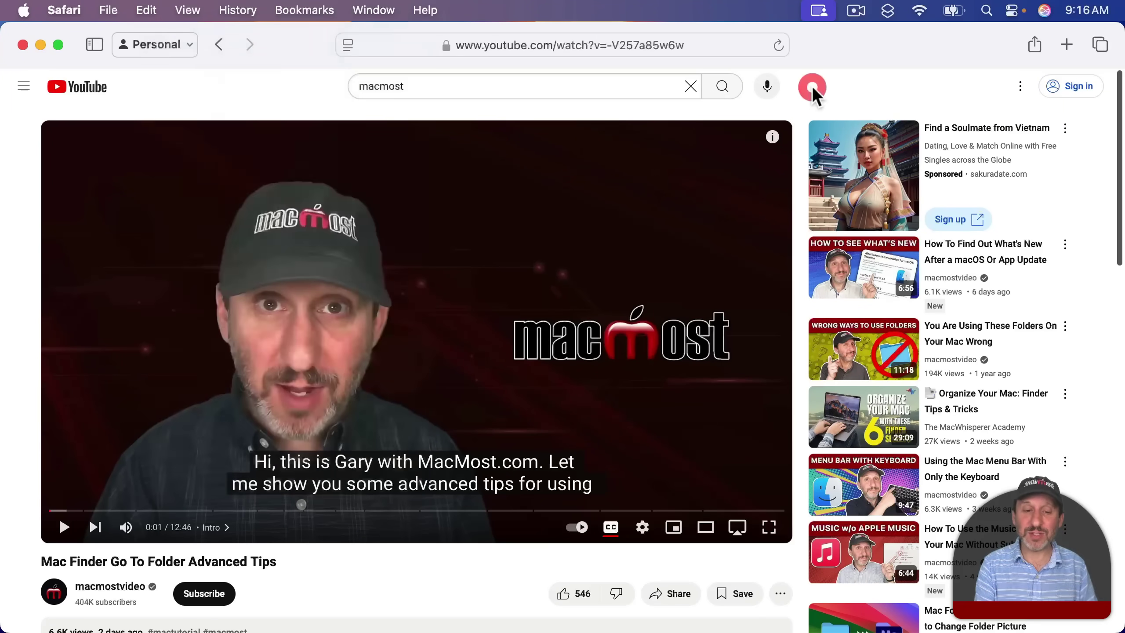
pyautogui.press('shift+super+r')
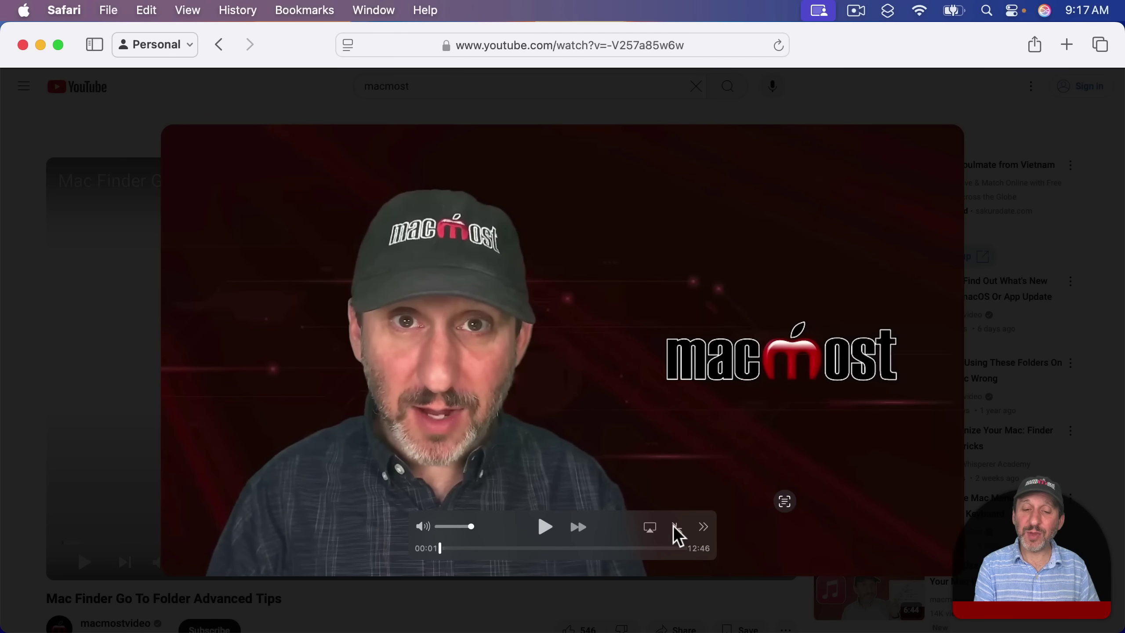
pyautogui.click(705, 526)
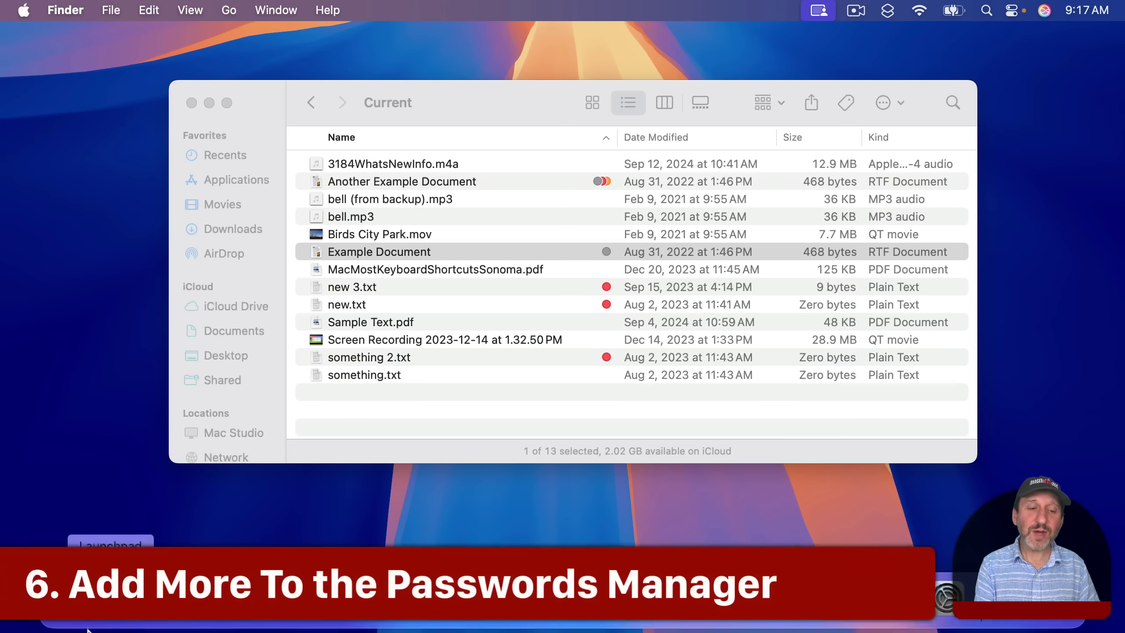
# Launch Passwords from Launchpad by searching 'pass' and start a new password entry.
pyautogui.click(109, 620)
pyautogui.write('pass')
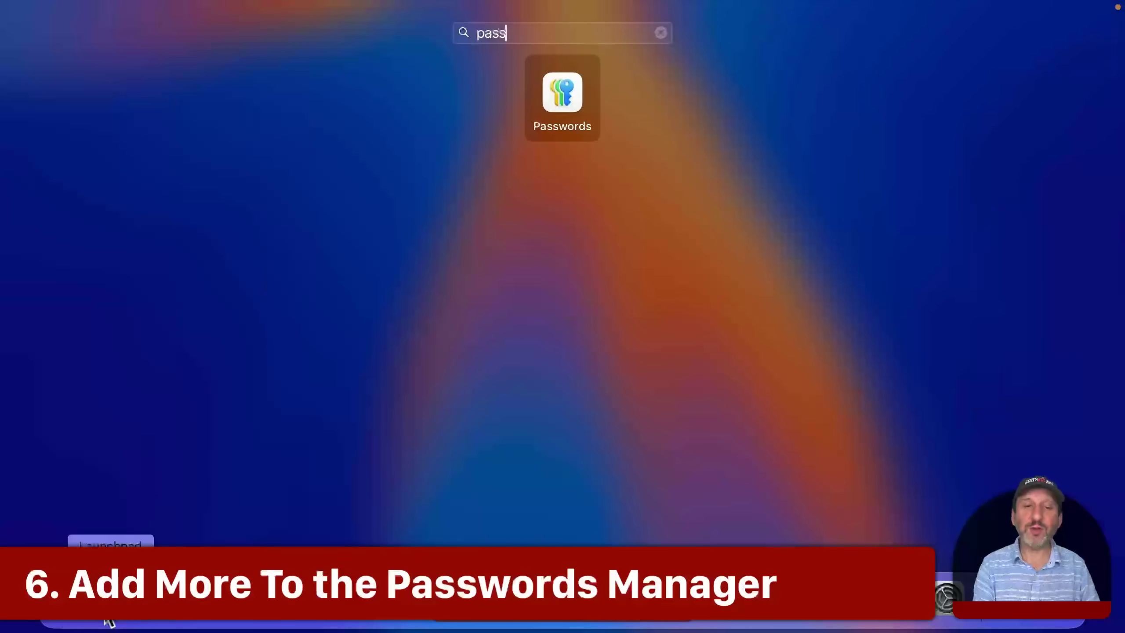
pyautogui.click(567, 91)
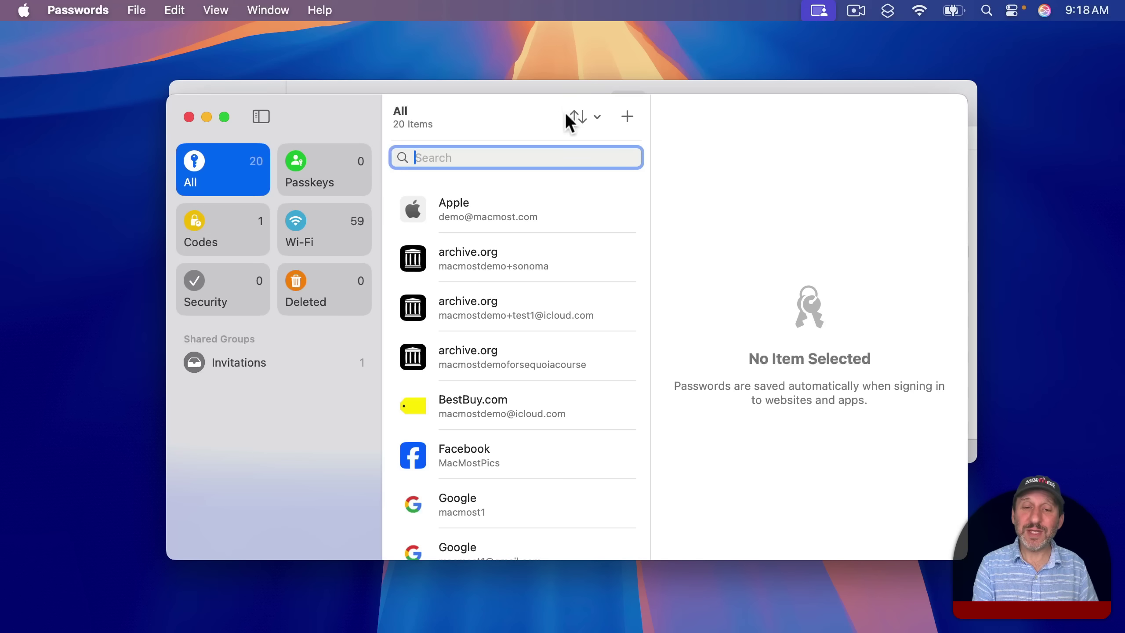
pyautogui.click(627, 117)
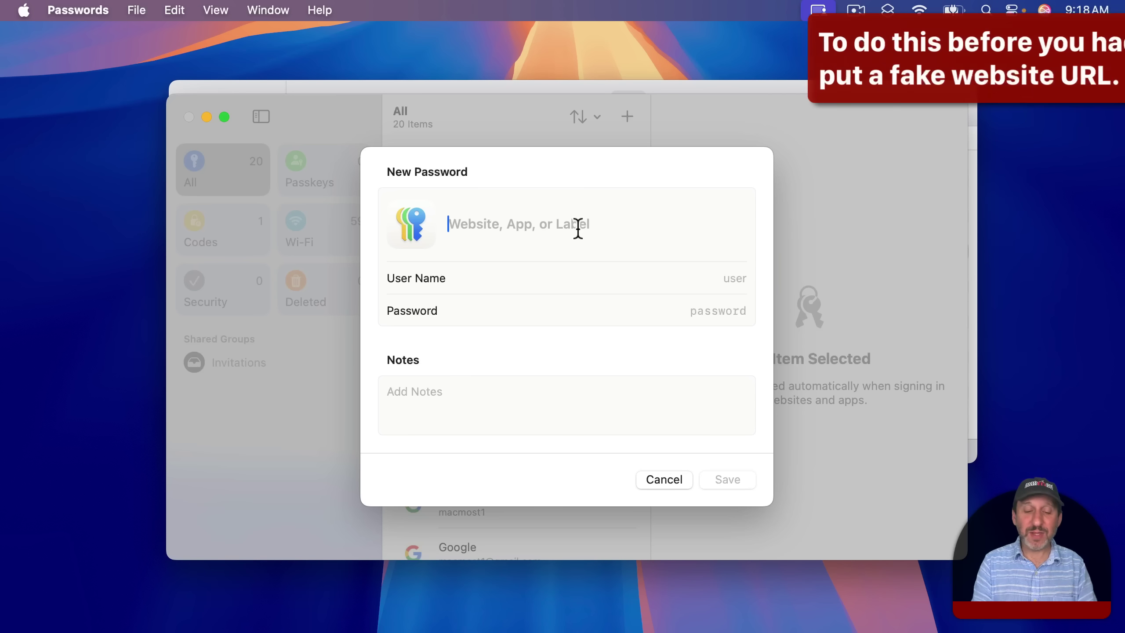
# Fill the new entry with the label 'Gate Lock', a trial password and the note 'Something'.
pyautogui.write('Gate Lock')
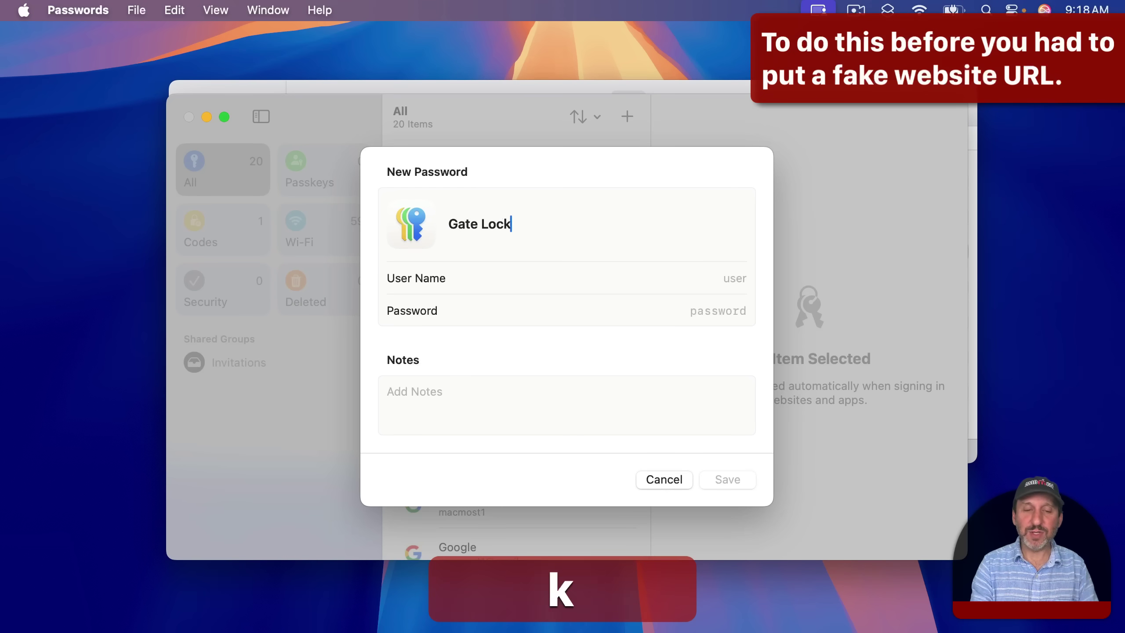
pyautogui.click(710, 316)
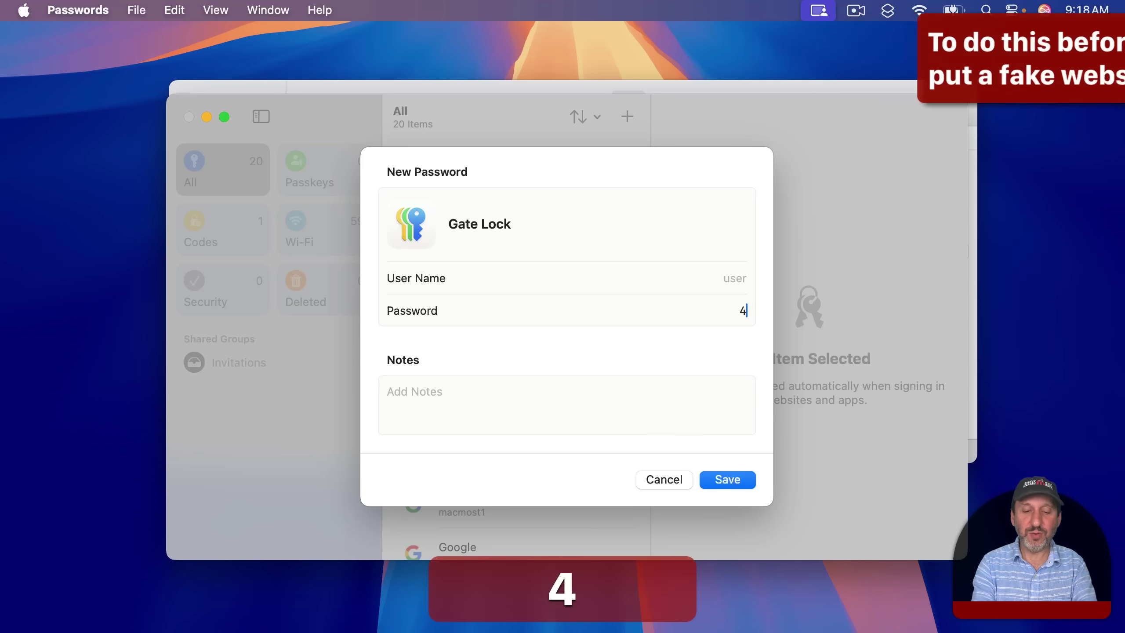
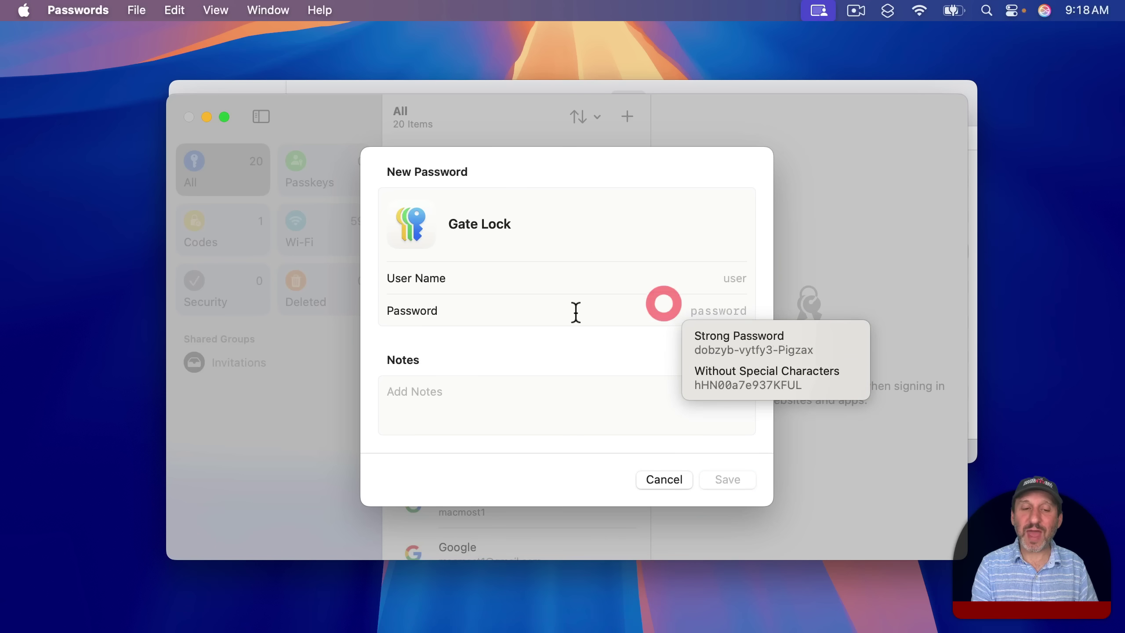
pyautogui.click(544, 397)
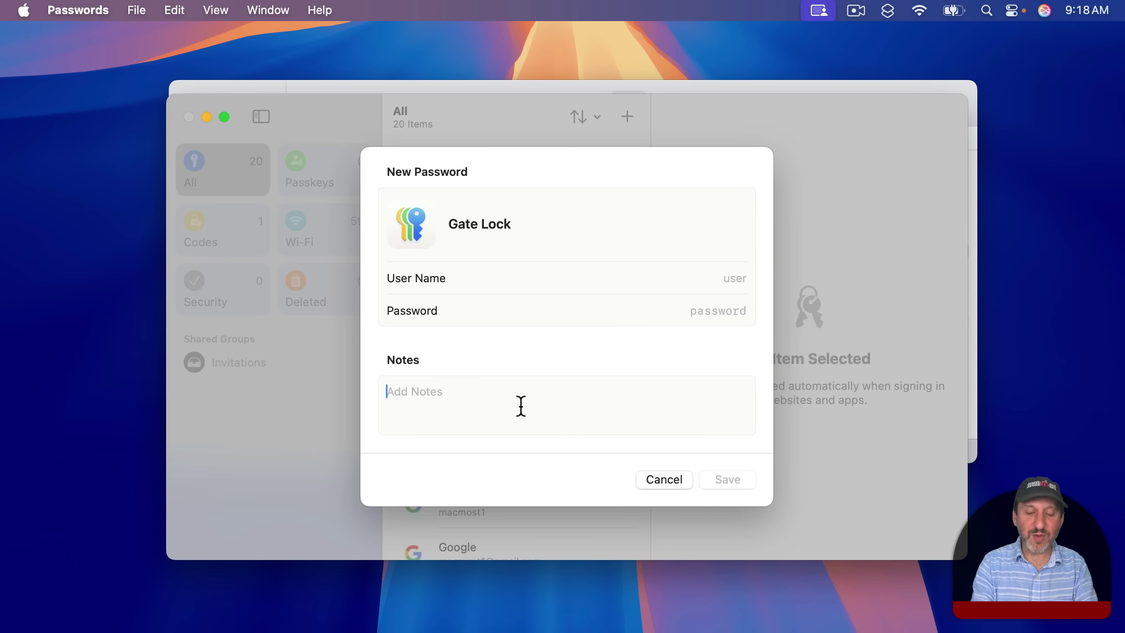
pyautogui.write('Something')
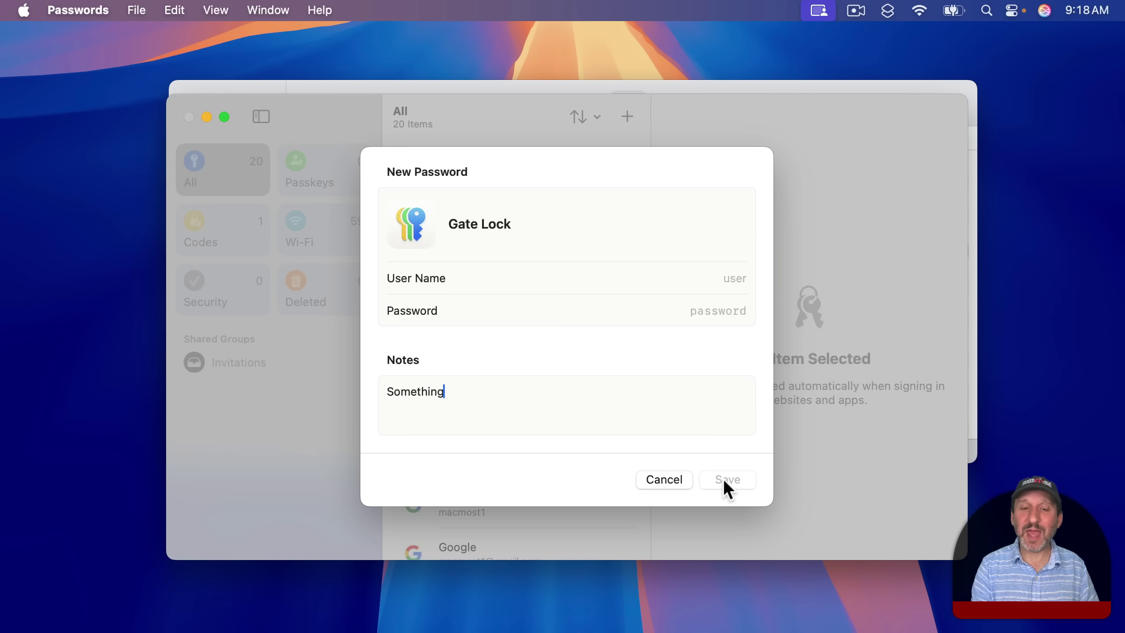
pyautogui.click(724, 311)
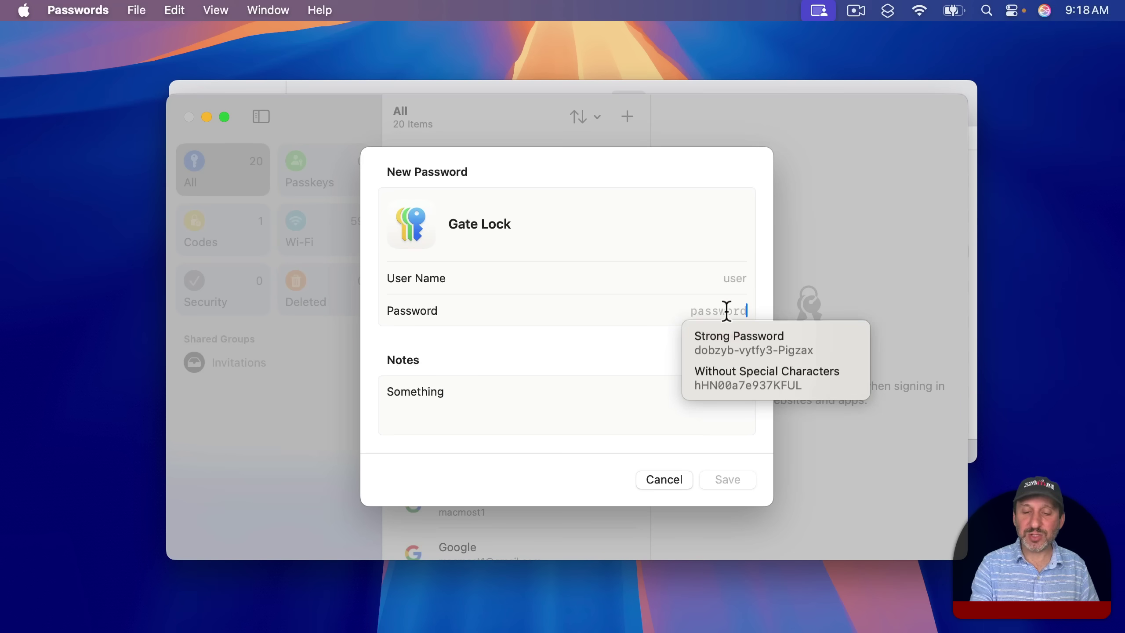
pyautogui.write('0')
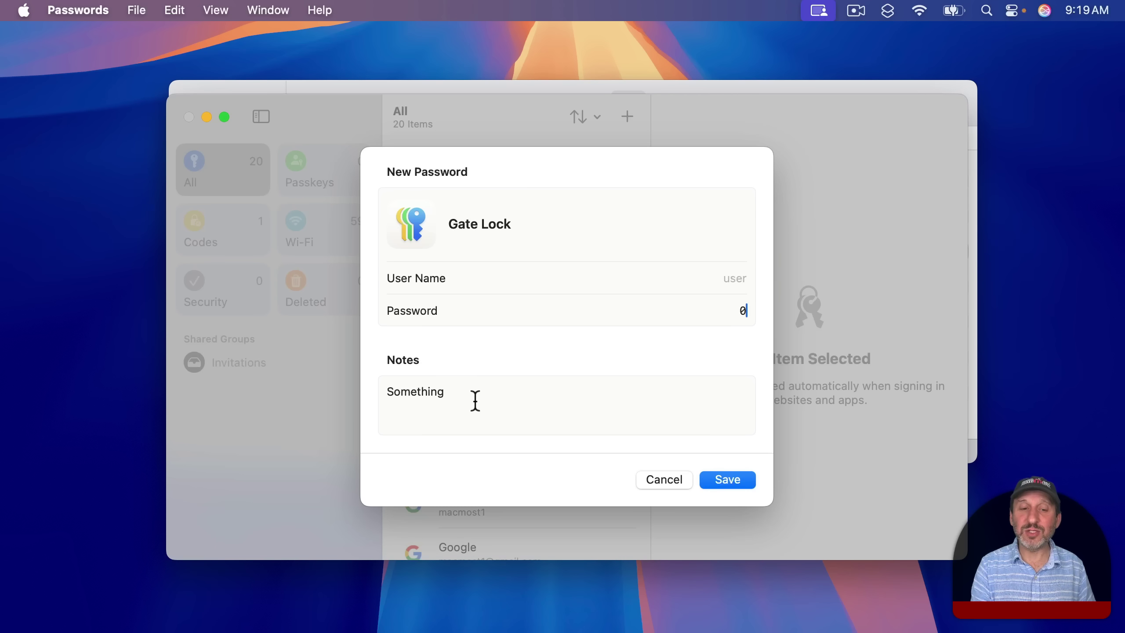
# Select the note and password text, then cancel the Gate Lock entry without saving.
pyautogui.doubleClick(370, 393)
pyautogui.click(756, 312)
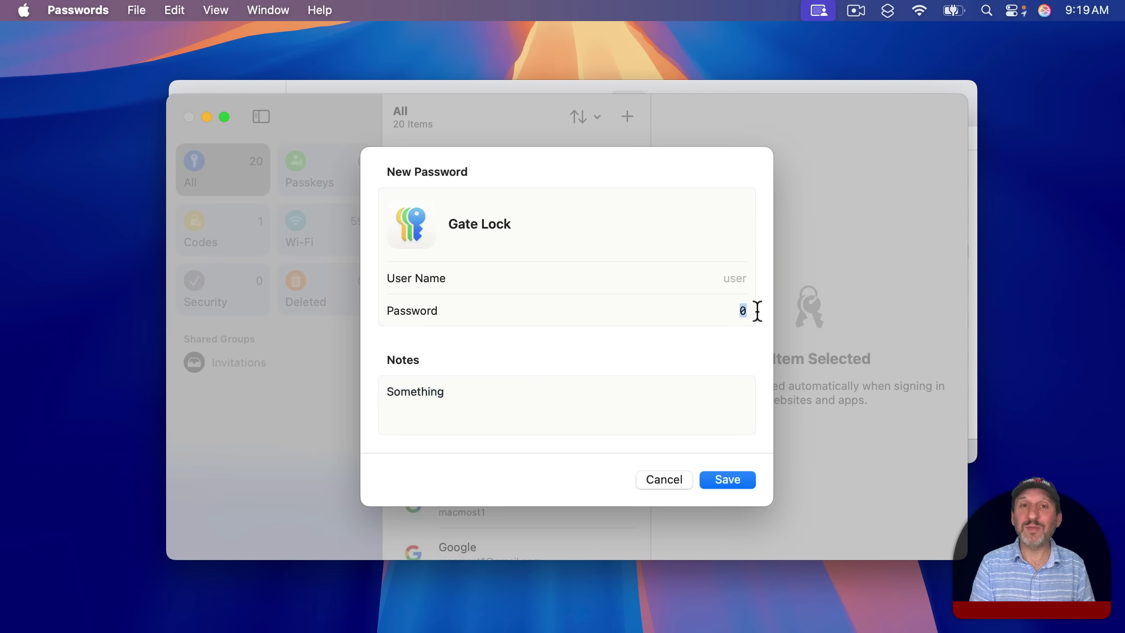
pyautogui.click(727, 310)
pyautogui.moveTo(710, 308); pyautogui.dragTo(772, 310)
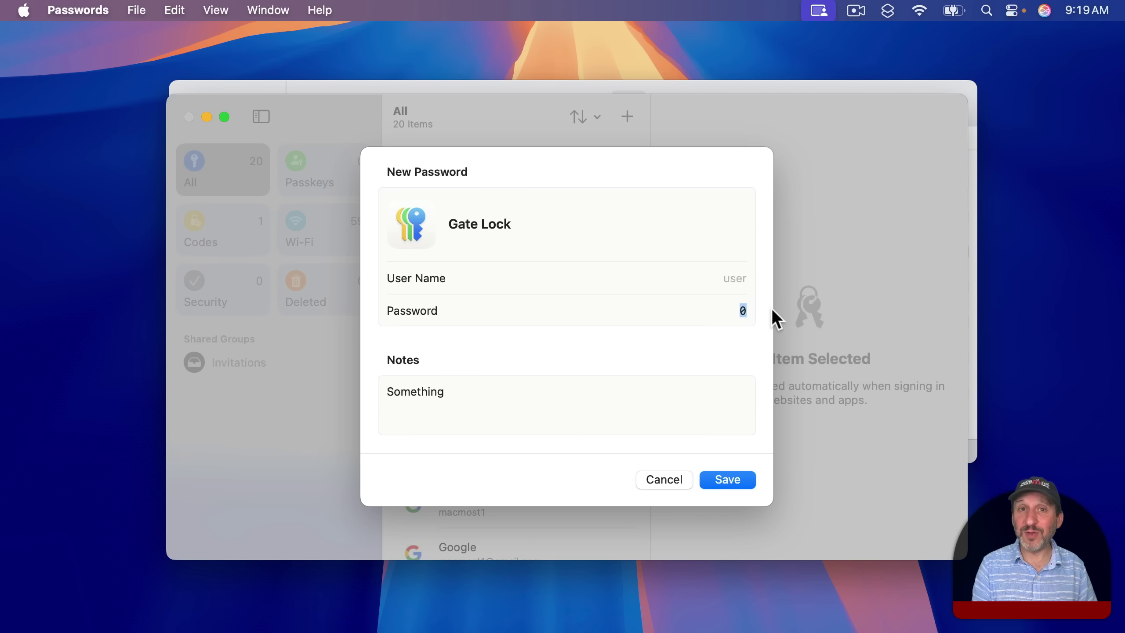
pyautogui.press('Escape')
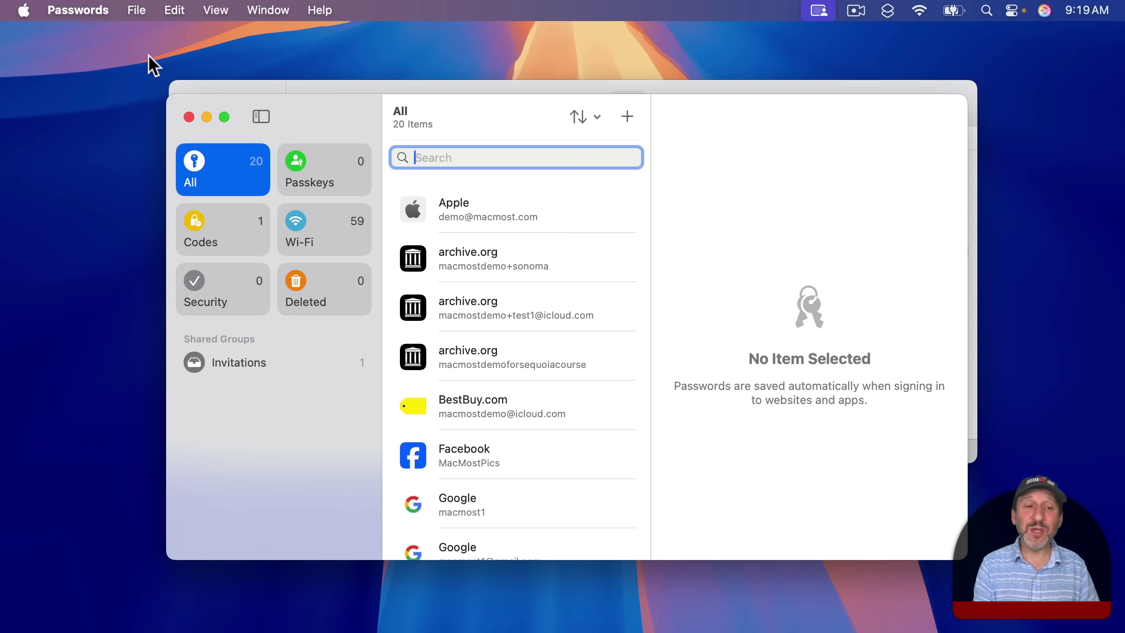
# Enable Show Passwords in Menu Bar in Passwords settings and open the menu-bar passwords panel.
pyautogui.click(83, 6)
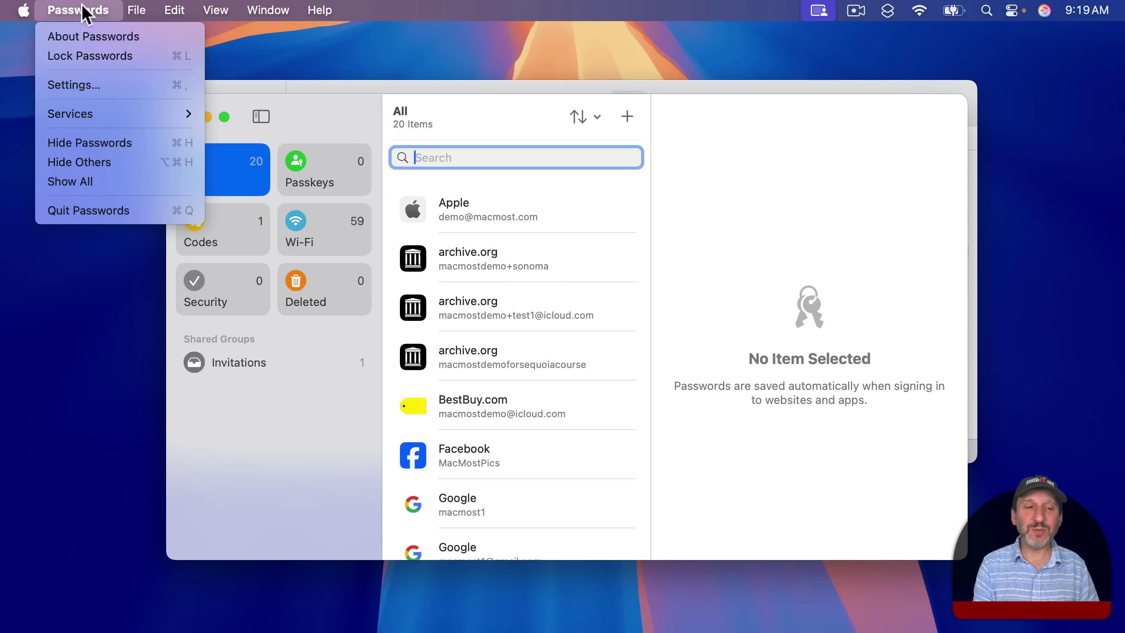
pyautogui.click(91, 86)
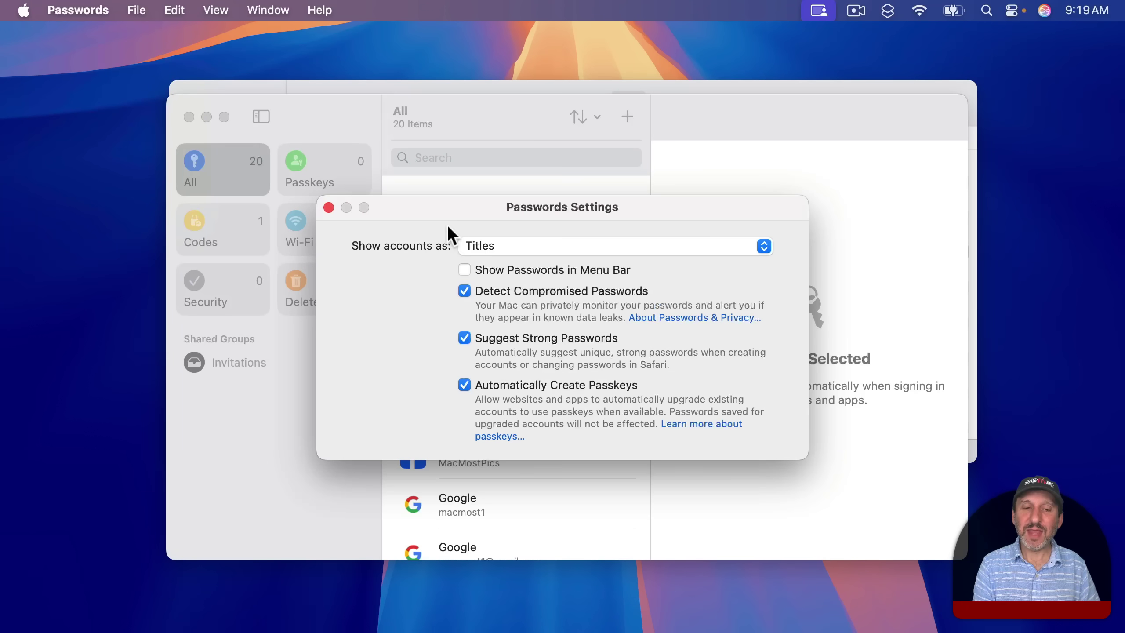
pyautogui.click(517, 269)
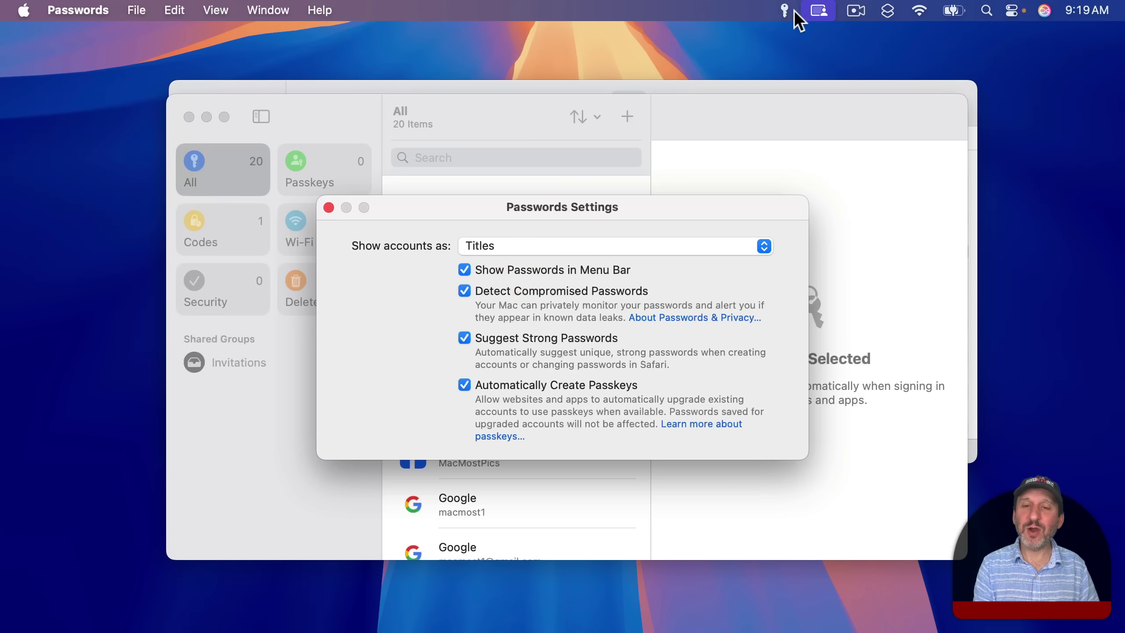
pyautogui.click(784, 9)
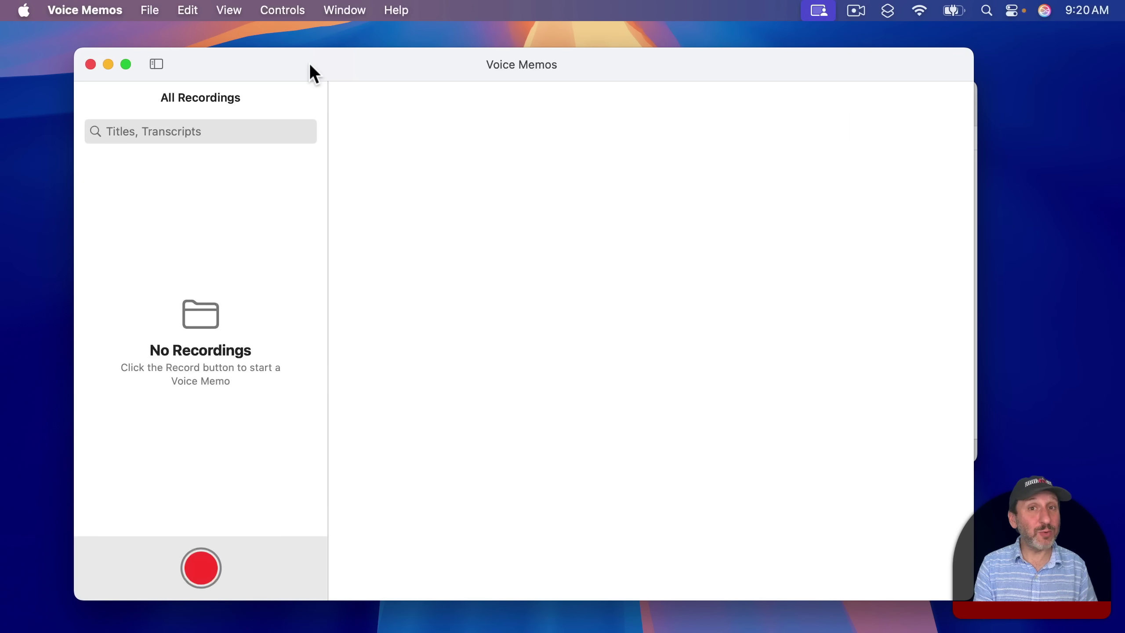
# Import 3184WhatsNewInfo.m4a from Finder into Voice Memos as a new recording.
pyautogui.moveTo(310, 71); pyautogui.dragTo(538, 66)
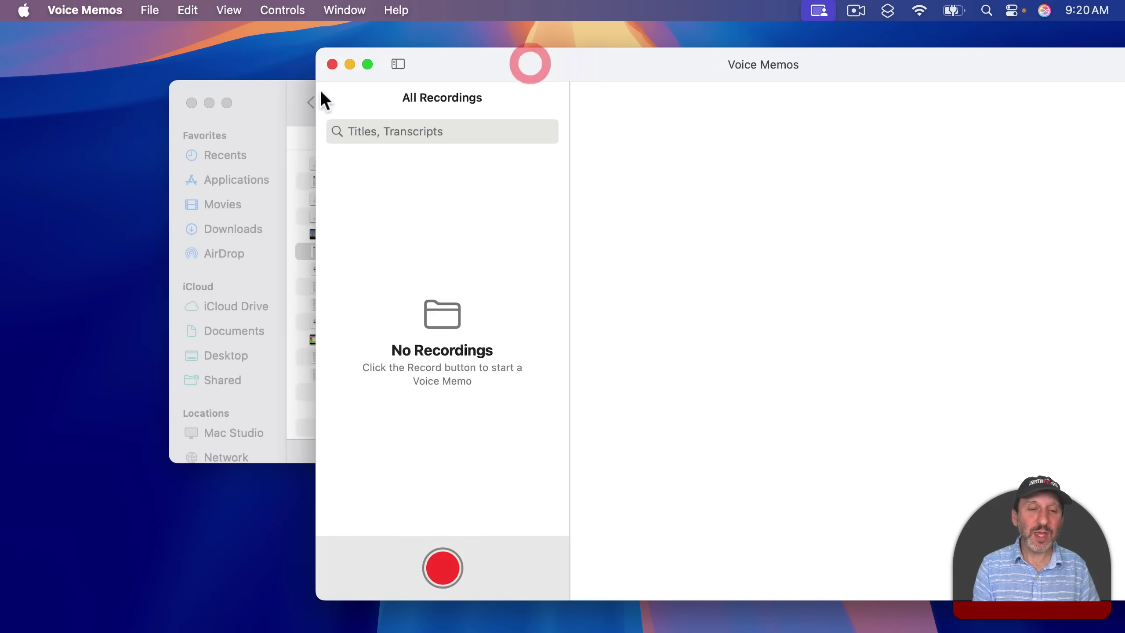
pyautogui.click(260, 104)
pyautogui.click(360, 162)
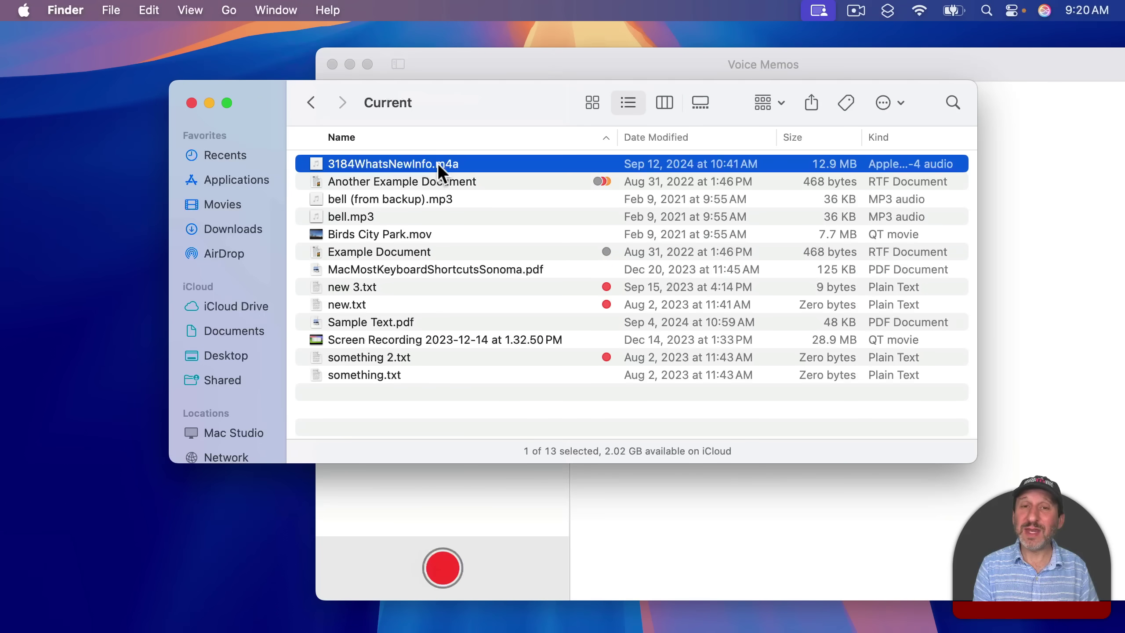
pyautogui.moveTo(390, 163); pyautogui.dragTo(471, 498)
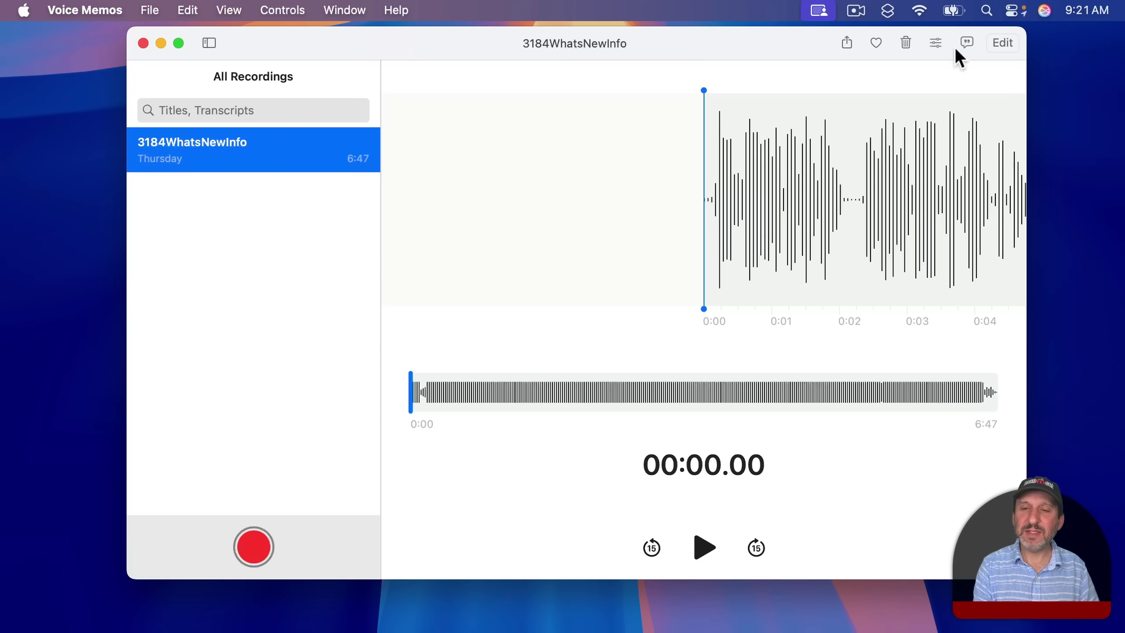
# Show the recording's transcript and jump playback by clicking words and scrubbing.
pyautogui.click(967, 43)
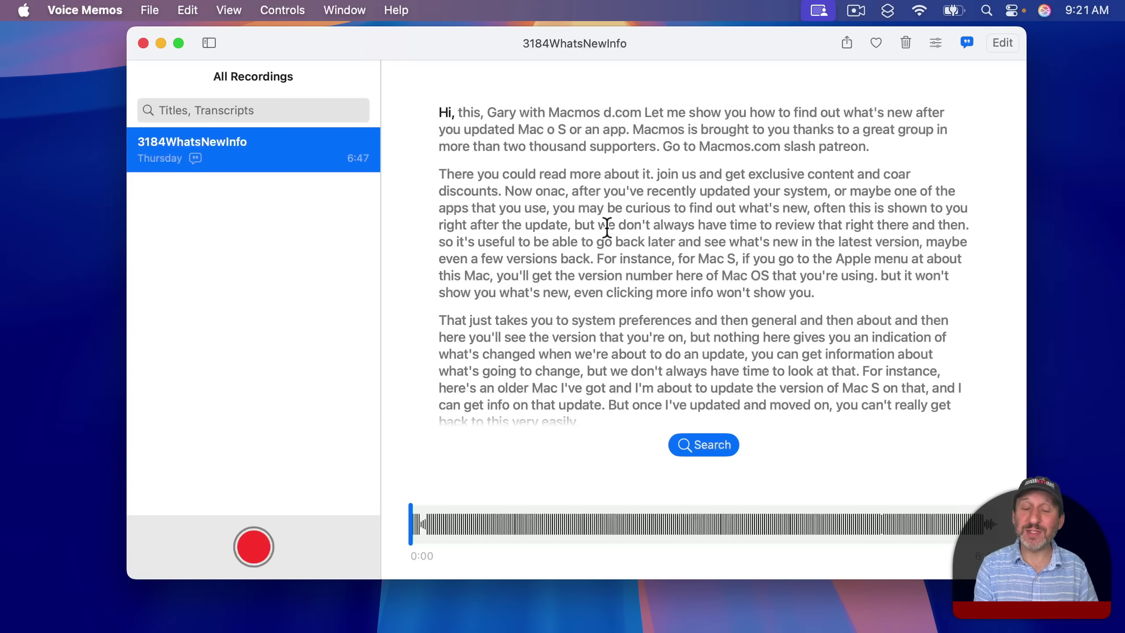
pyautogui.click(679, 225)
pyautogui.click(675, 337)
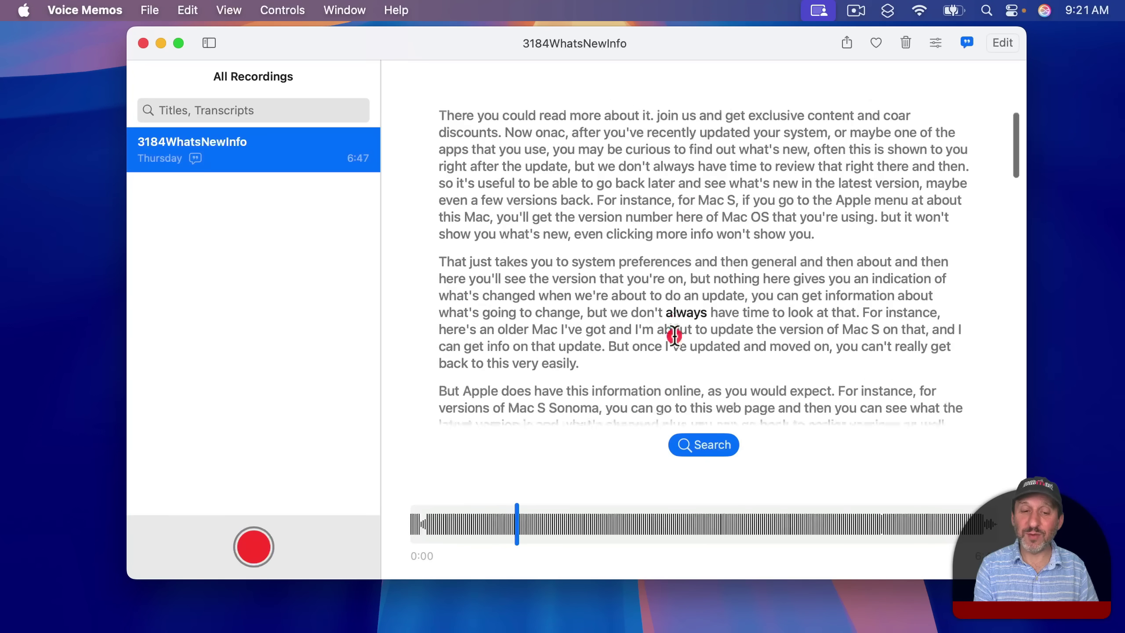
pyautogui.moveTo(515, 530); pyautogui.dragTo(746, 525)
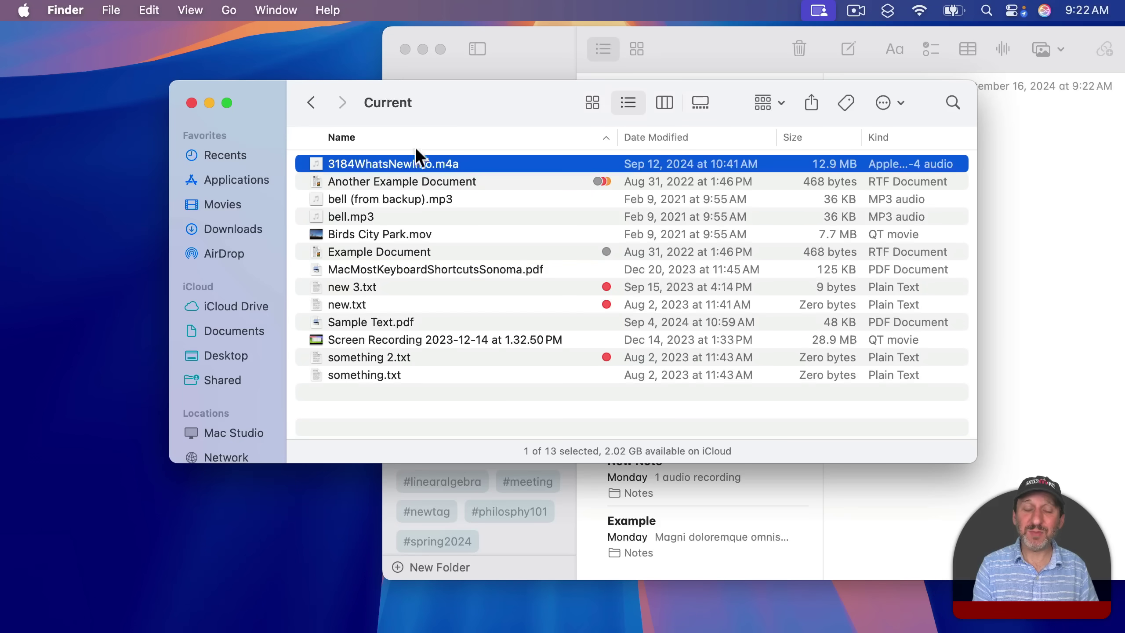
# Attach 3184WhatsNewInfo.m4a to a Notes note and scroll through its text transcript.
pyautogui.moveTo(317, 164); pyautogui.dragTo(1014, 161)
pyautogui.click(538, 45)
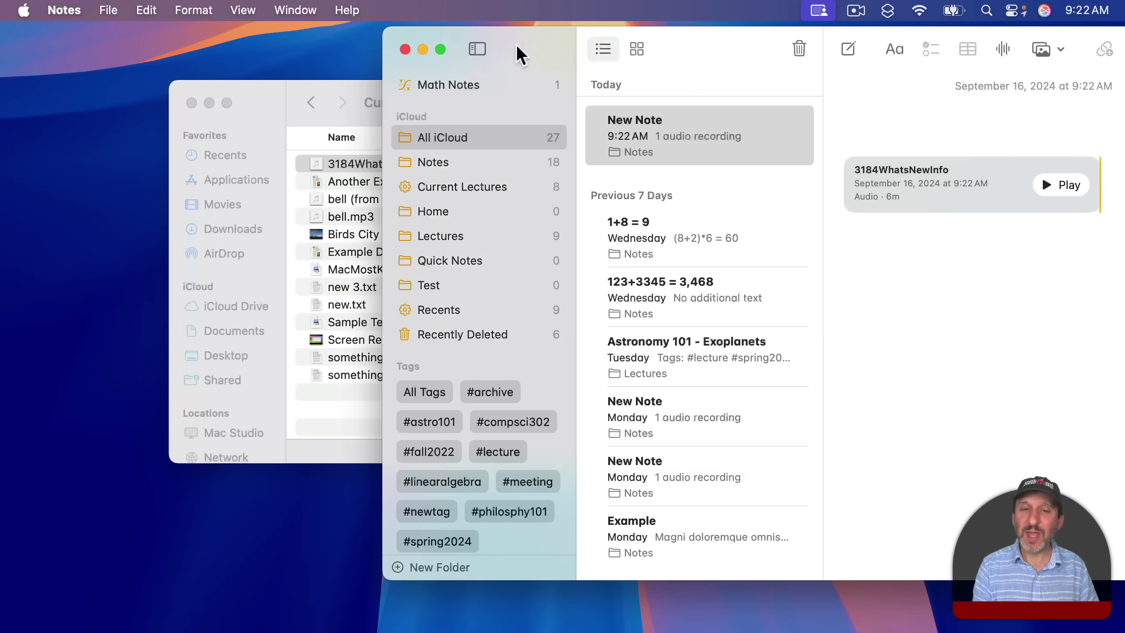
pyautogui.moveTo(505, 50); pyautogui.dragTo(231, 50)
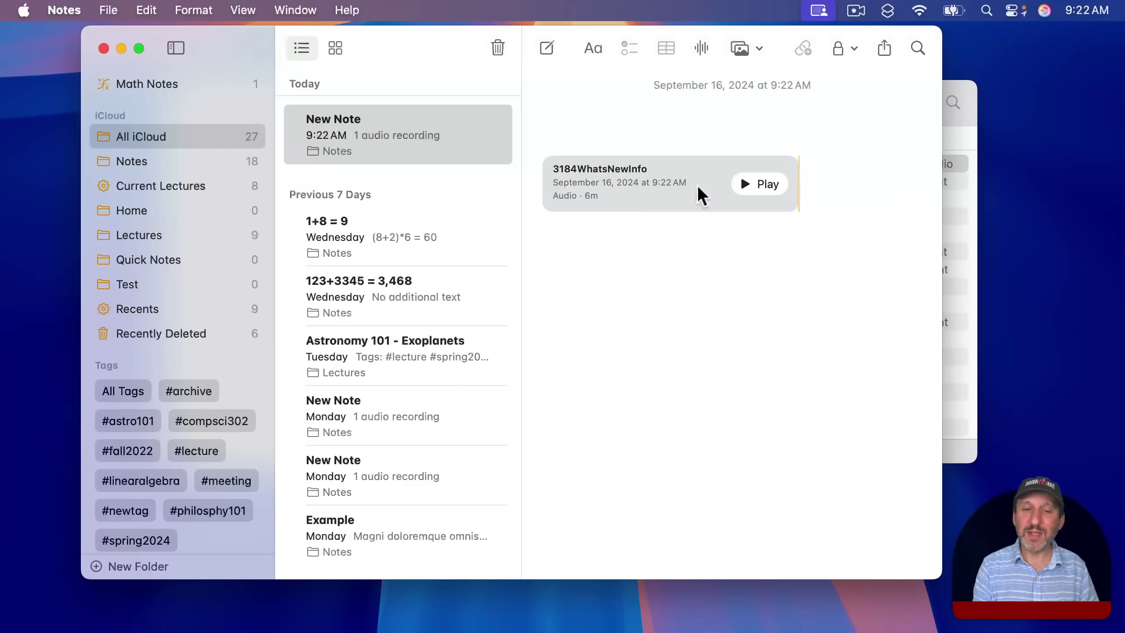
pyautogui.click(619, 188)
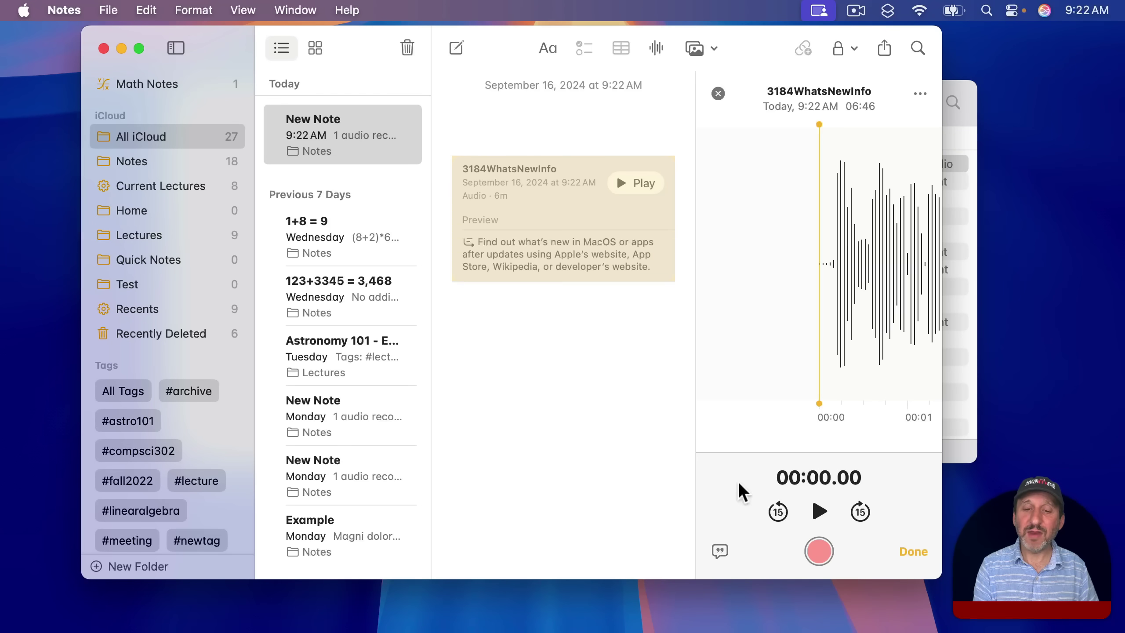
pyautogui.click(720, 551)
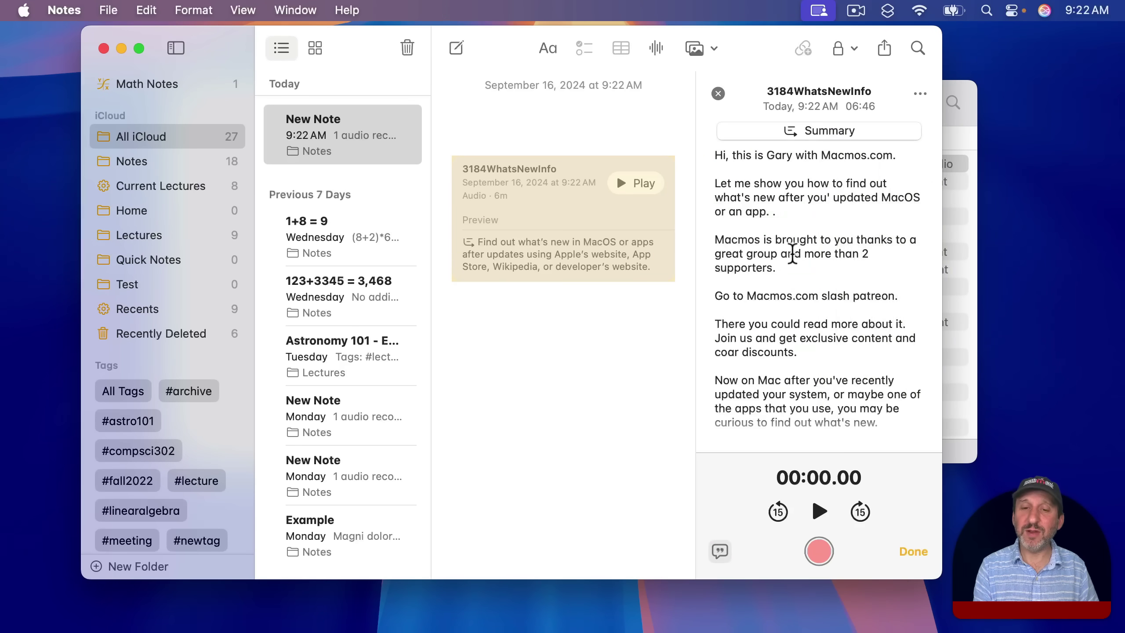
pyautogui.scroll(-5, 758, 312)
pyautogui.scroll(-5, 758, 313)
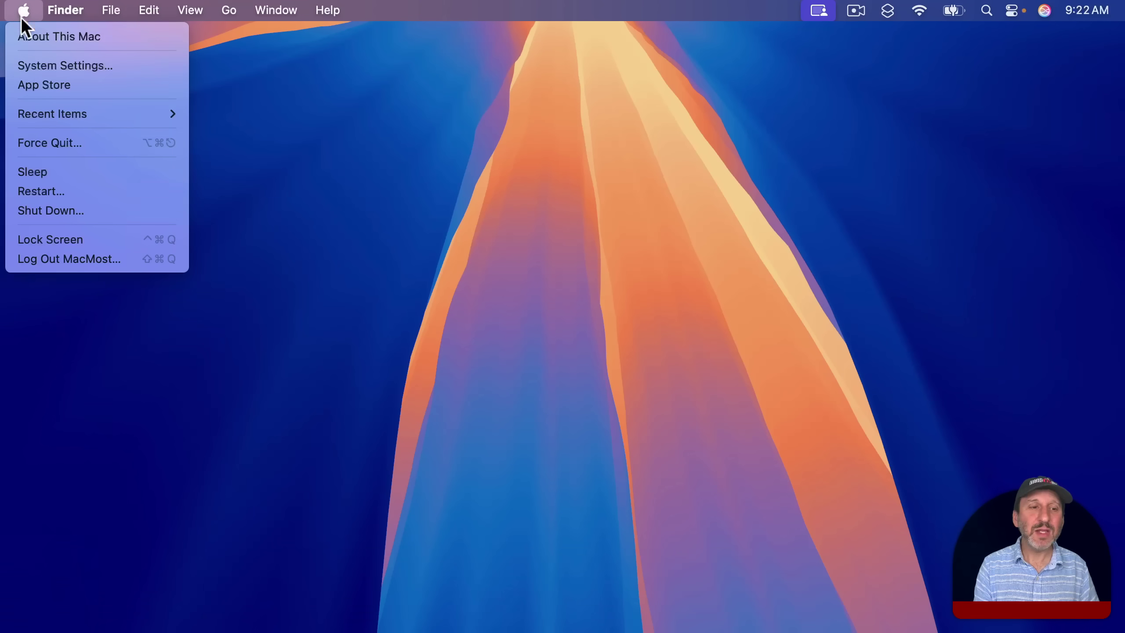
# Open System Settings to the Apple Account's iCloud page showing 3 of 5 GB used.
pyautogui.click(38, 67)
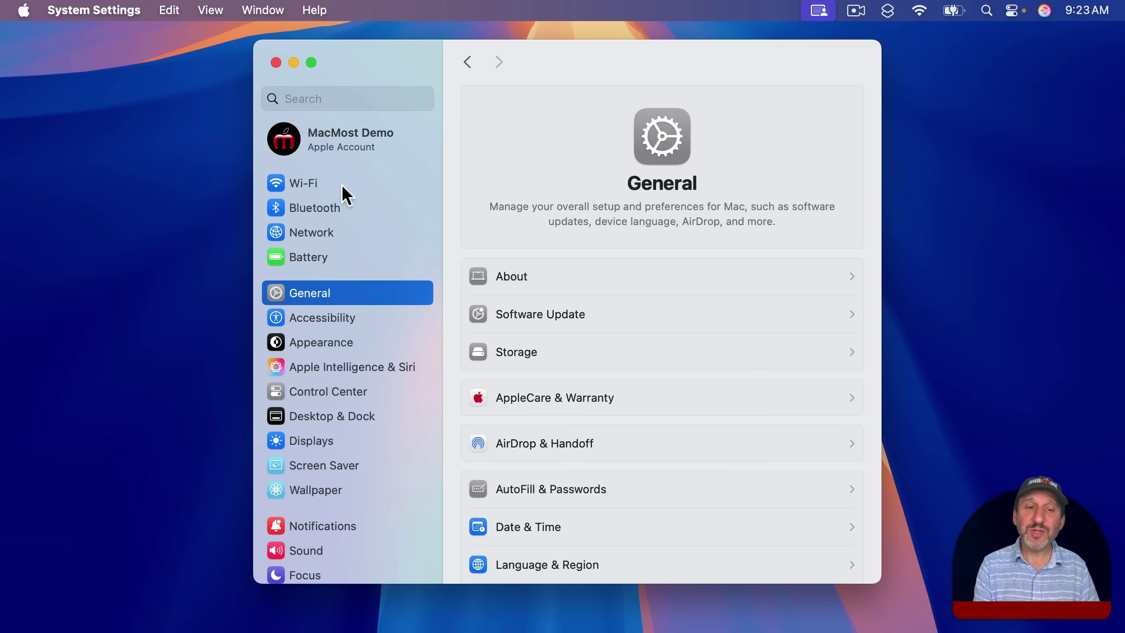
pyautogui.click(341, 141)
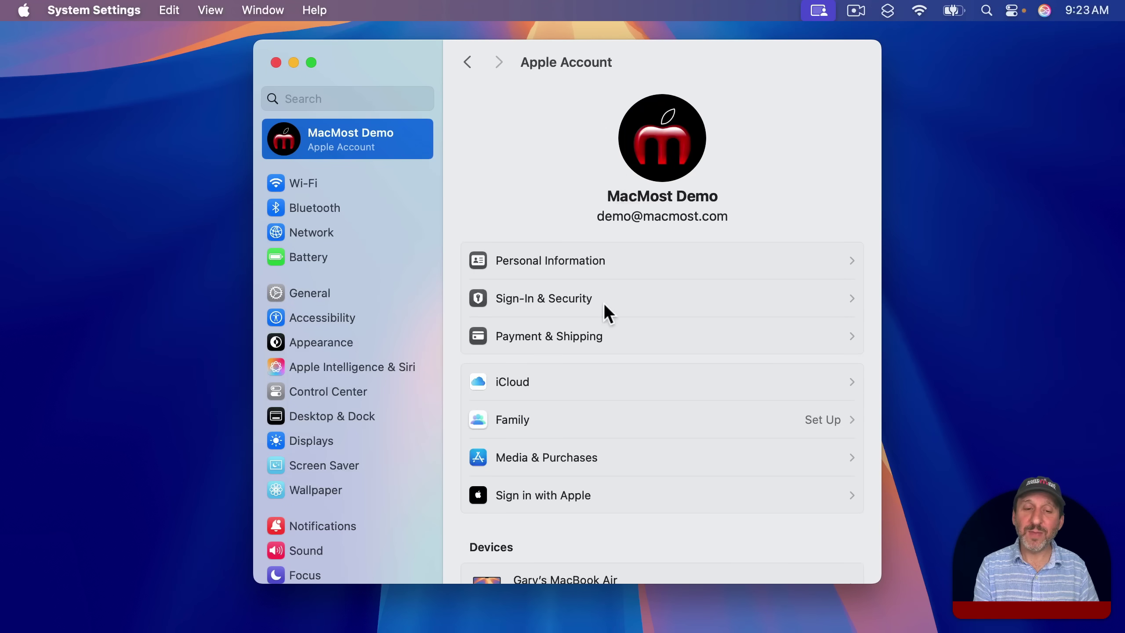
pyautogui.click(547, 381)
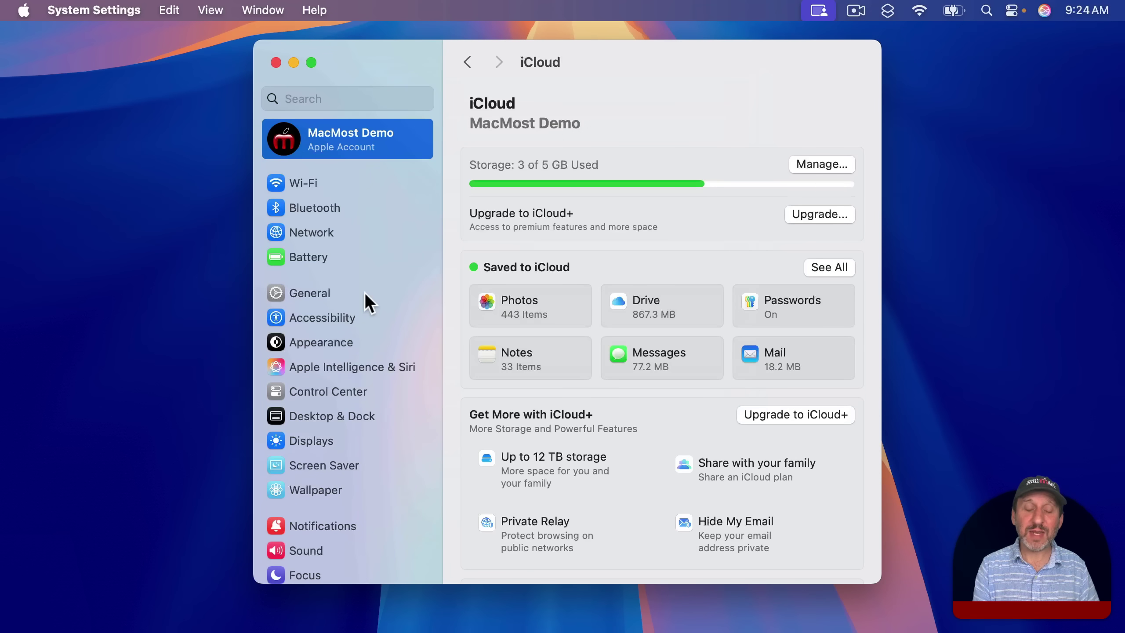
pyautogui.scroll(-10, 364, 292)
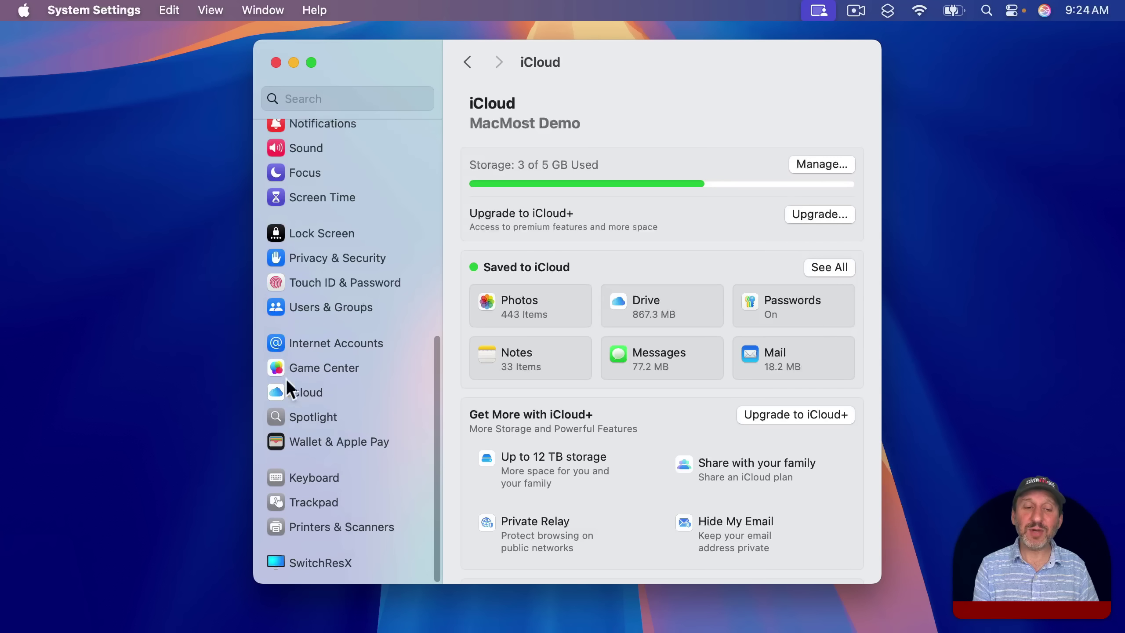
pyautogui.click(298, 392)
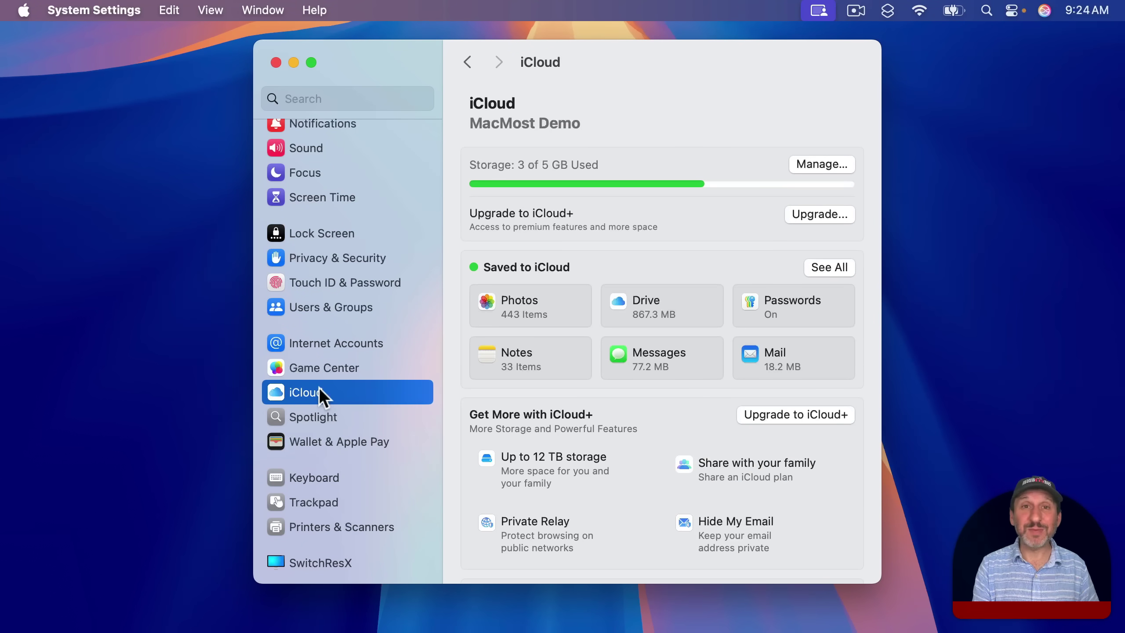
pyautogui.scroll(10, 304, 285)
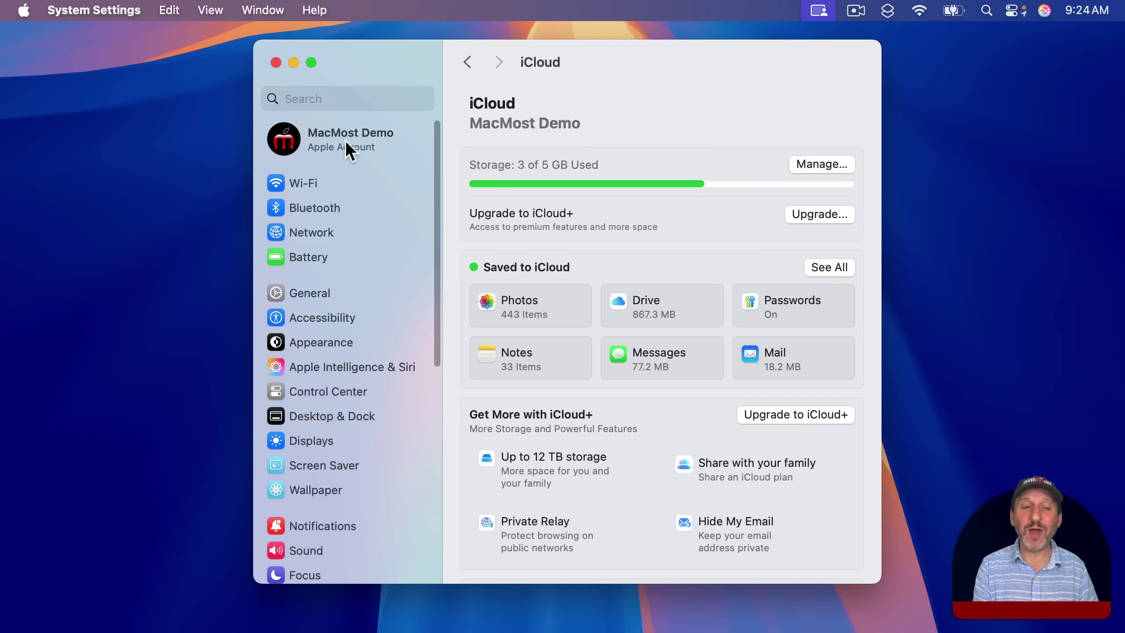
pyautogui.click(348, 140)
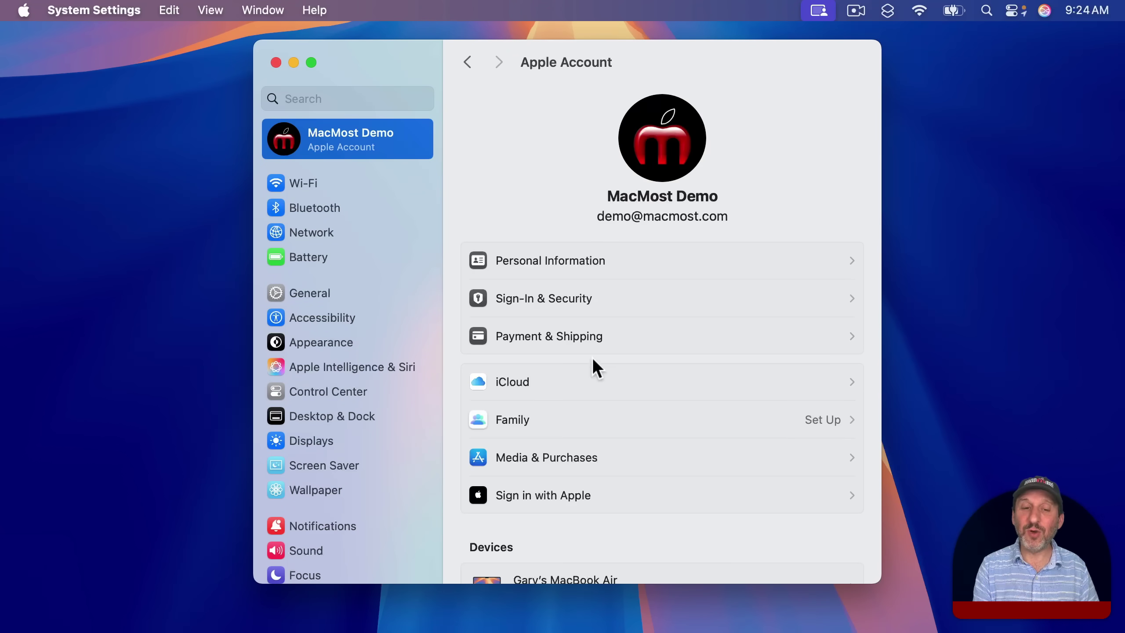
pyautogui.click(575, 374)
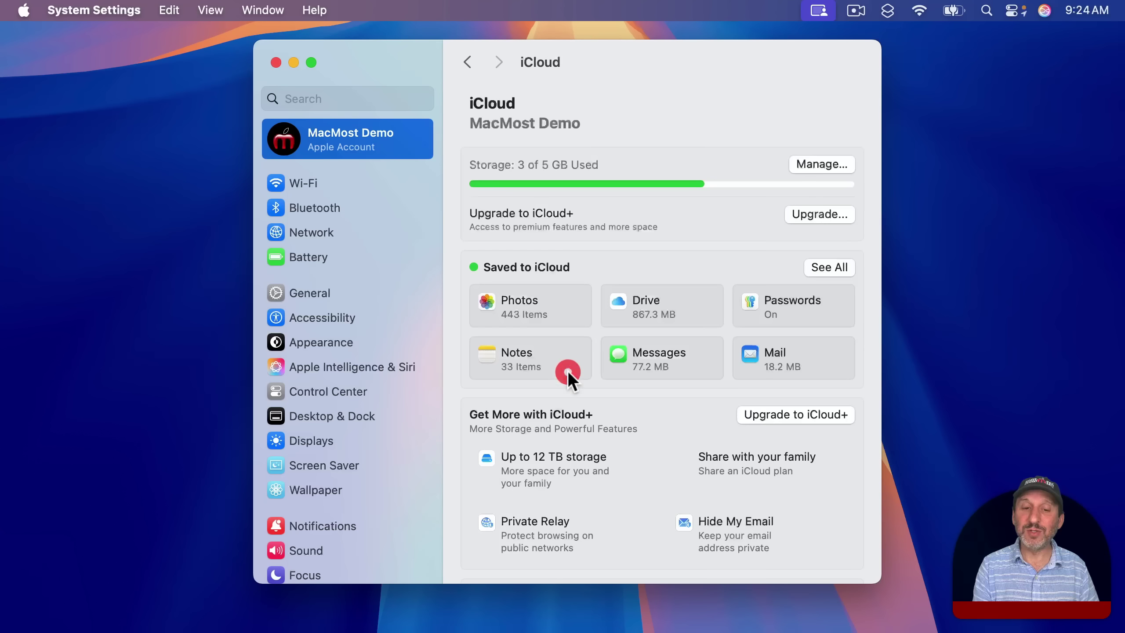
# Open the Megadodo Wi-Fi details and review the Private Wi-Fi address choices, keeping Fixed.
pyautogui.click(299, 181)
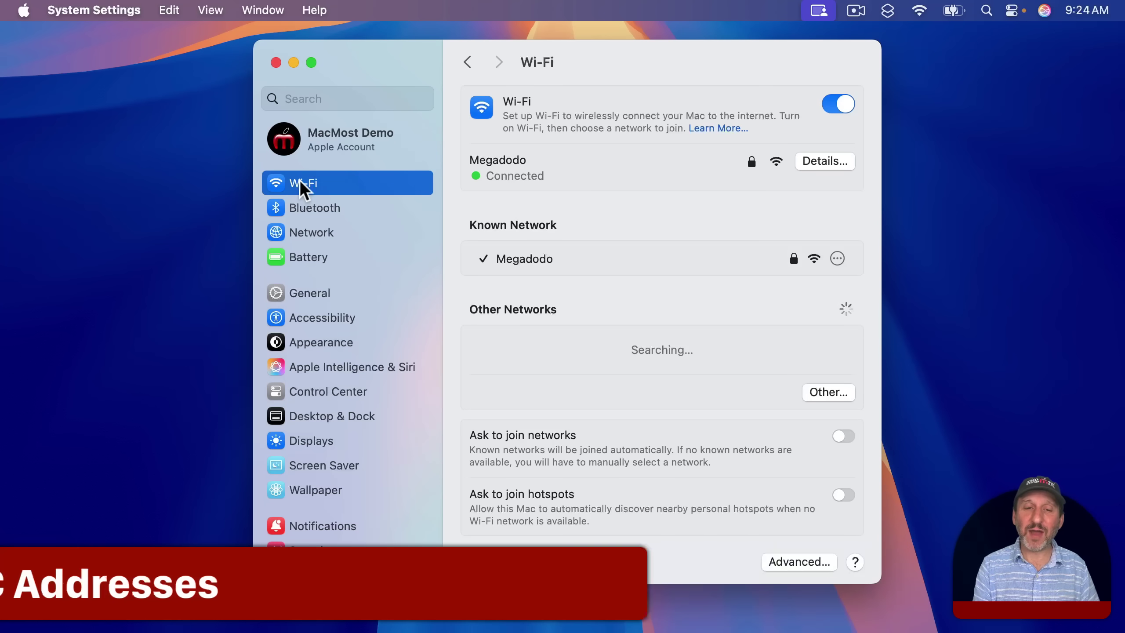
pyautogui.click(821, 161)
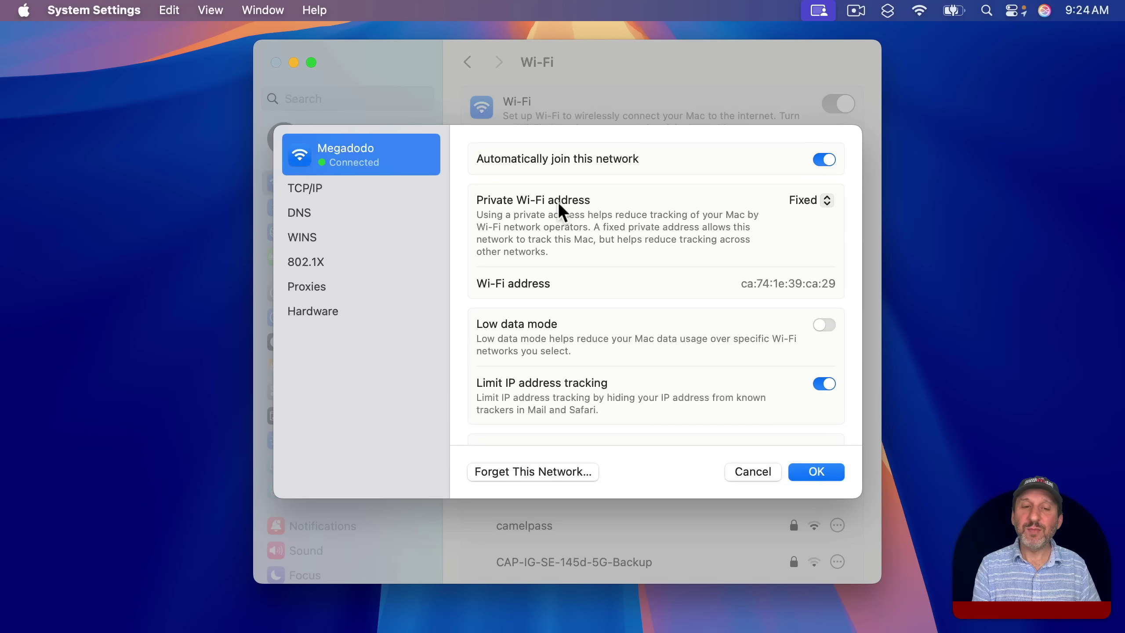
pyautogui.click(816, 201)
pyautogui.click(677, 217)
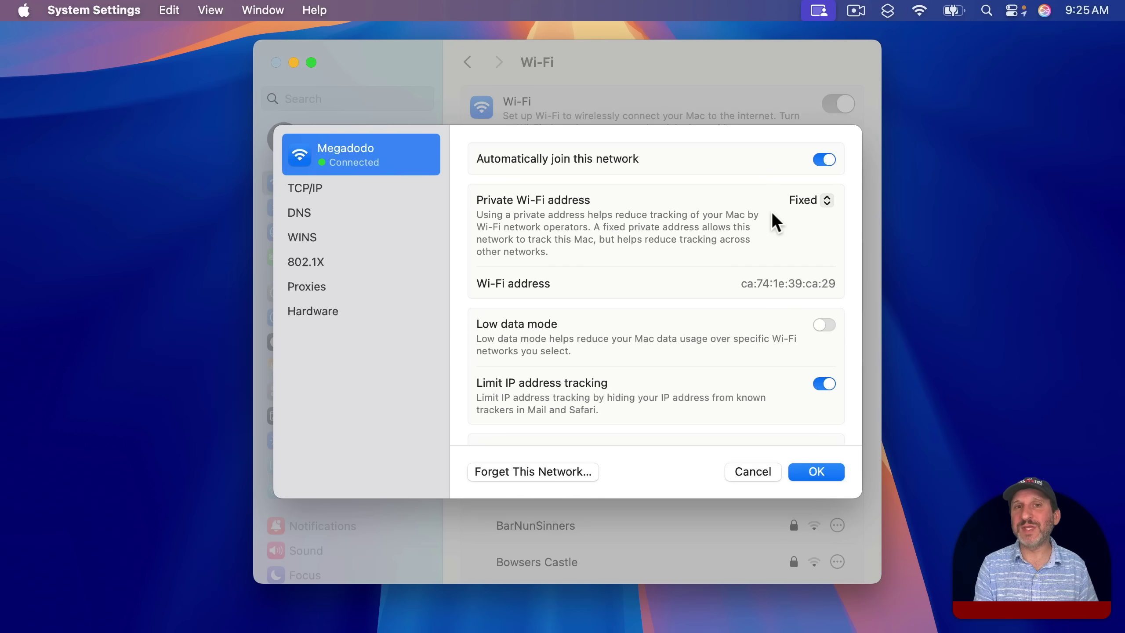
pyautogui.click(809, 198)
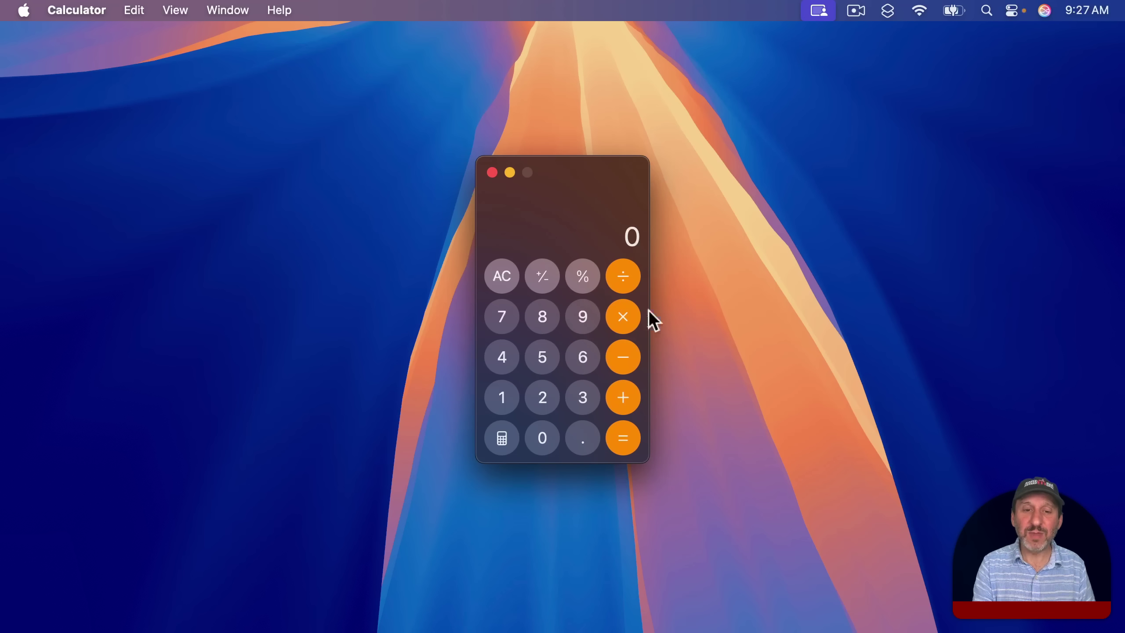
# Calculate 1+2+3+4+5 on the keypad to get 15.
pyautogui.click(504, 403)
pyautogui.click(613, 397)
pyautogui.click(540, 396)
pyautogui.click(626, 395)
pyautogui.click(581, 397)
pyautogui.click(624, 396)
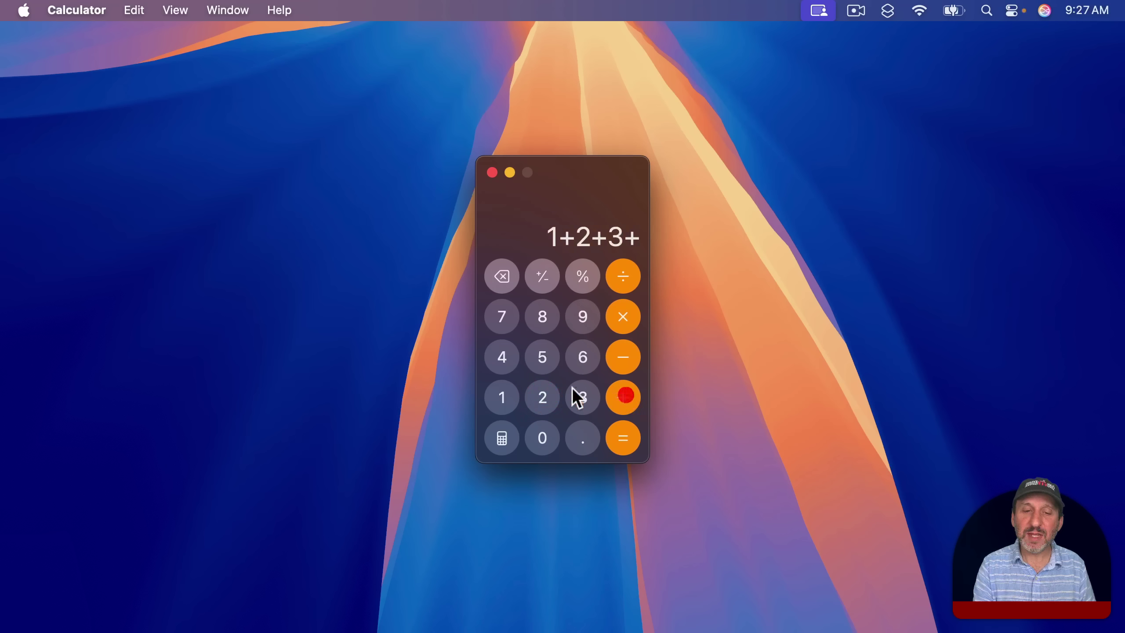
pyautogui.click(504, 357)
pyautogui.click(622, 396)
pyautogui.click(544, 357)
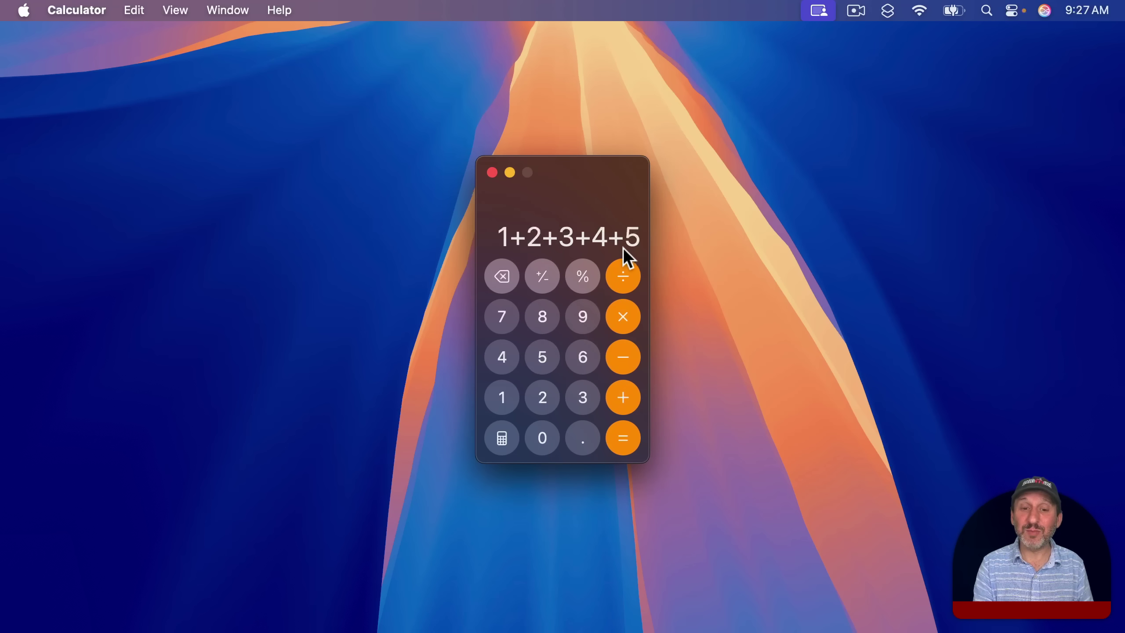
pyautogui.click(622, 438)
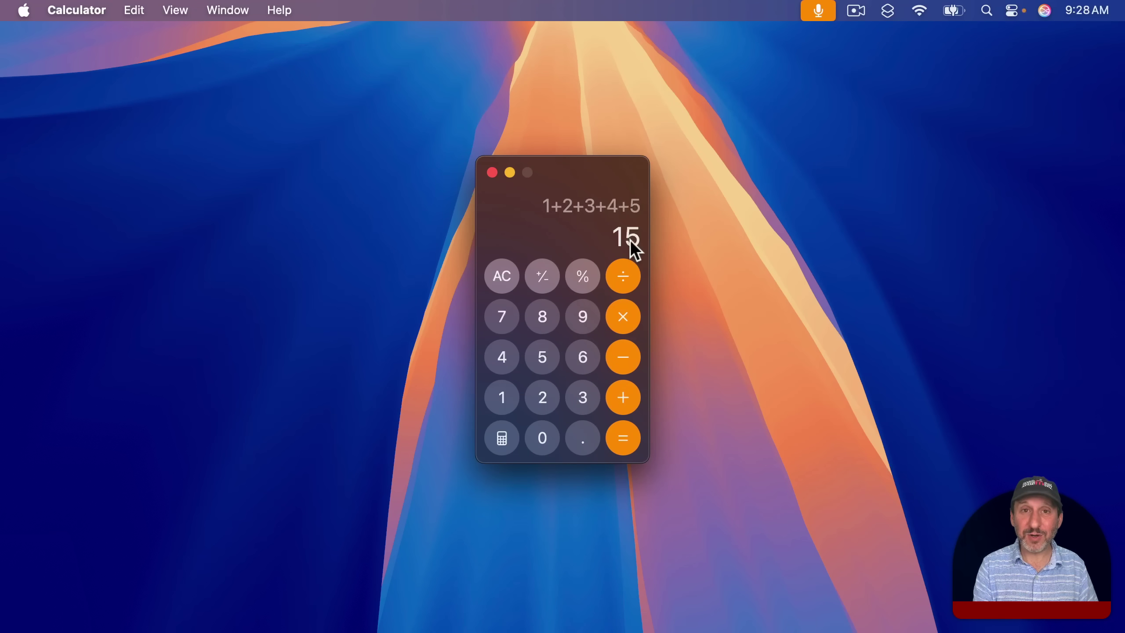
# Edit the finished expression to add +6, giving 21.
pyautogui.click(581, 208)
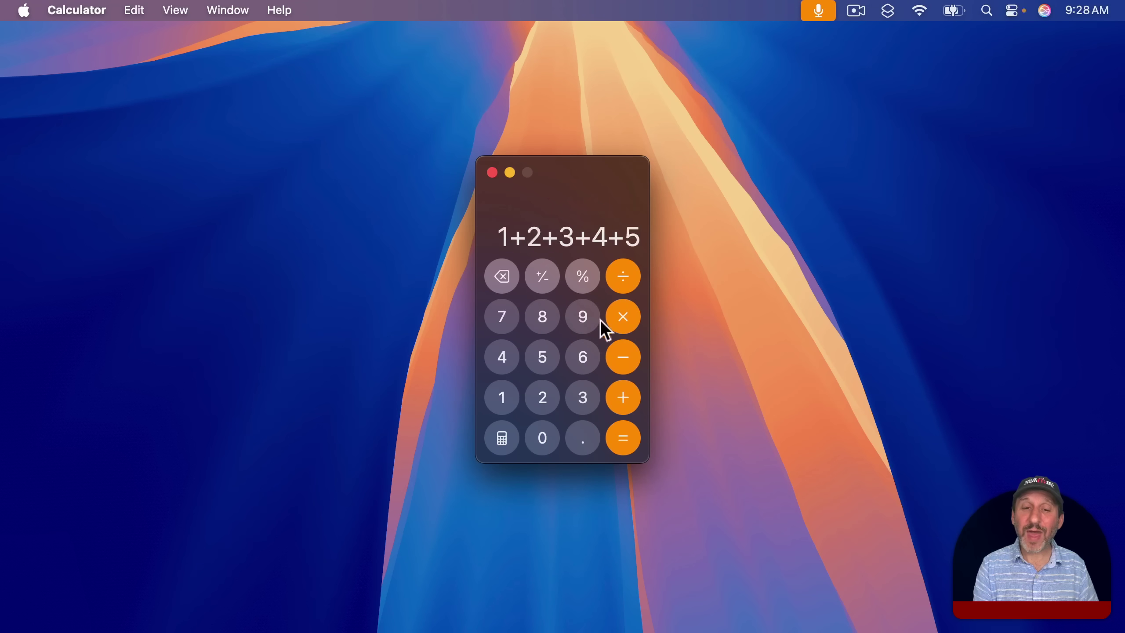
pyautogui.click(623, 396)
pyautogui.click(582, 357)
pyautogui.press('Return')
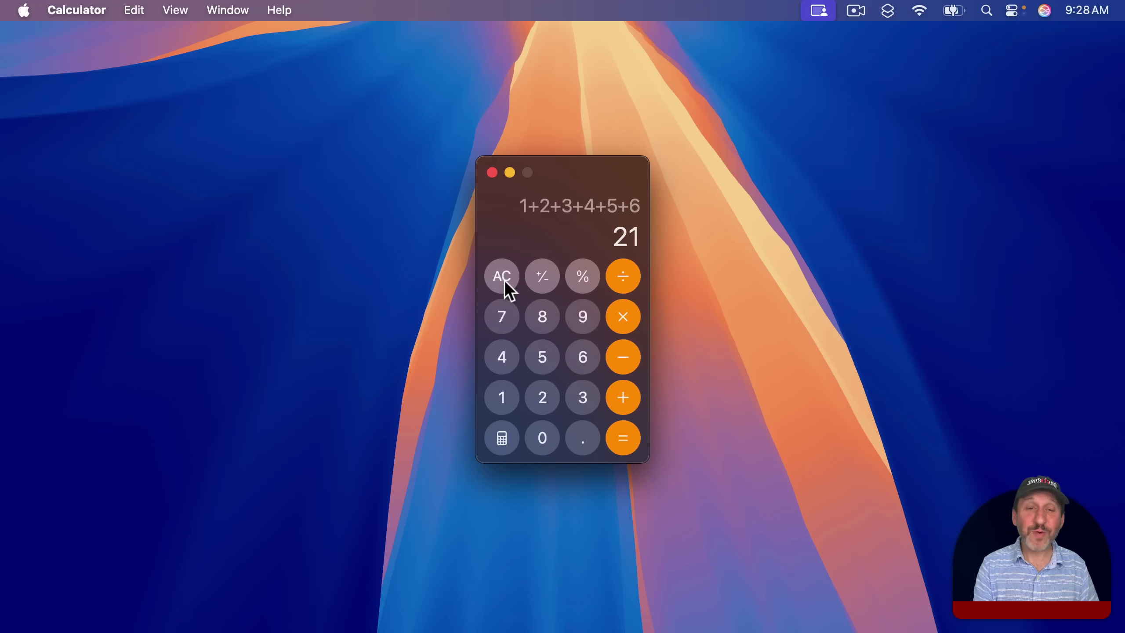
# Clear the calculator, then type and evaluate 2*(5+2) to get 14.
pyautogui.click(505, 279)
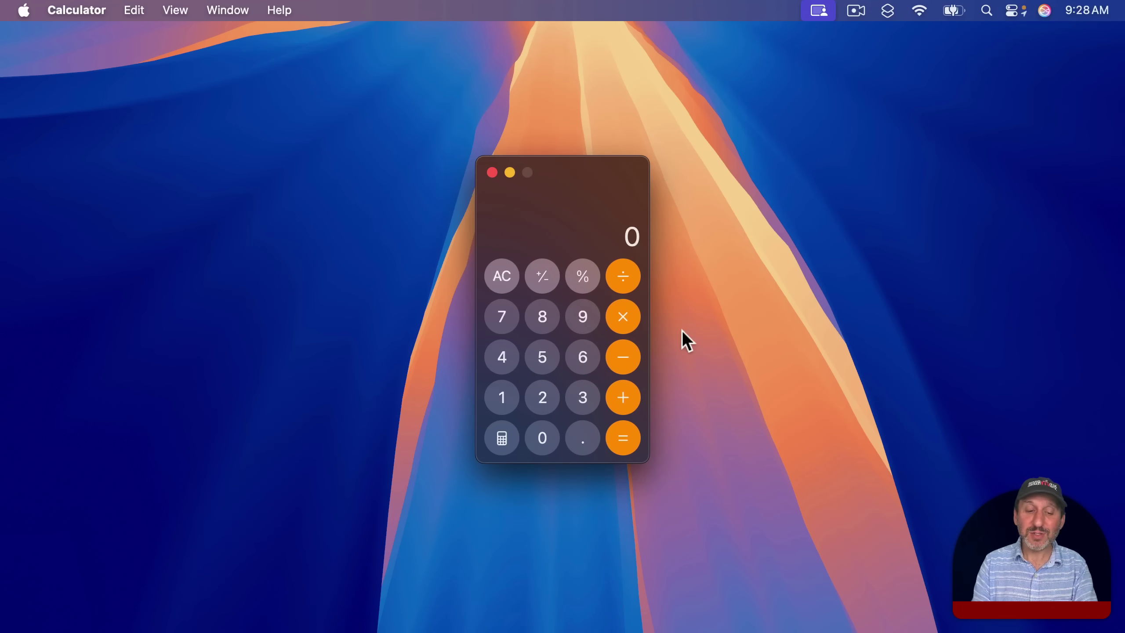
pyautogui.press('2')
pyautogui.hotkey('shift', '8')
pyautogui.hotkey('shift', '9')
pyautogui.press('5')
pyautogui.hotkey('shift', '=')
pyautogui.hotkey('shift', '2')
pyautogui.hotkey('shift', '0')
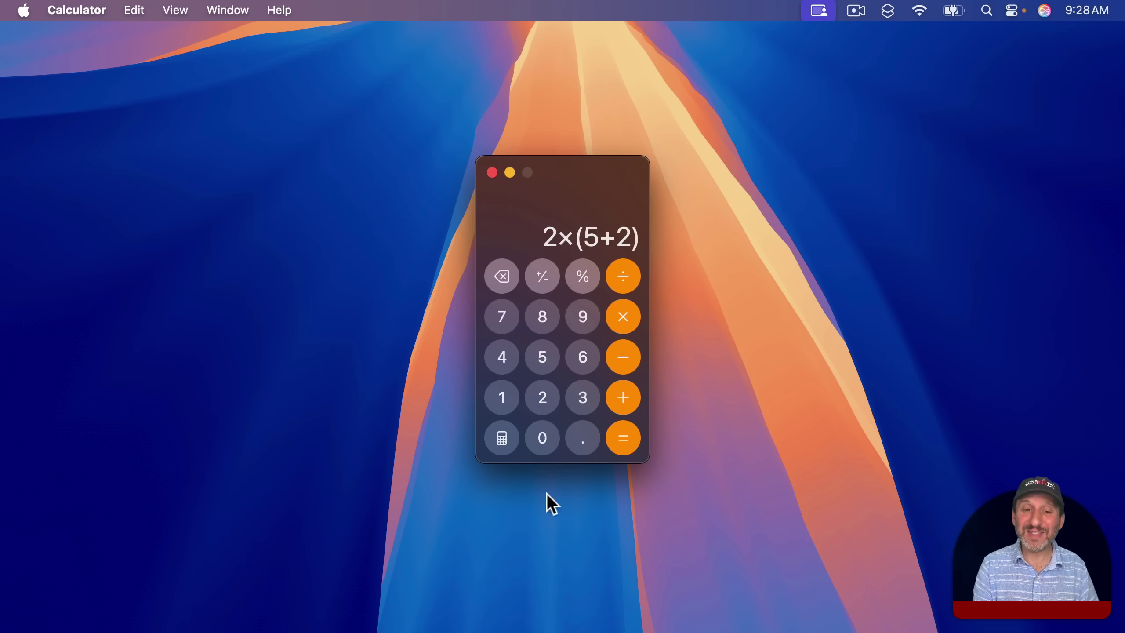
pyautogui.click(624, 437)
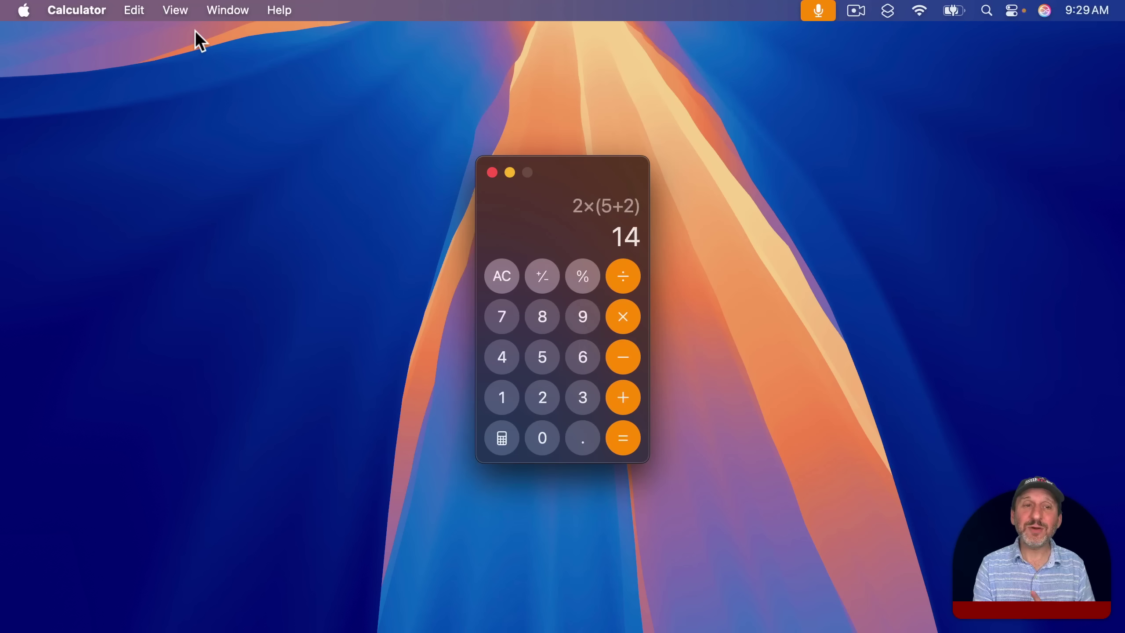
# Show the calculation history beside the keypad from the View menu.
pyautogui.click(226, 9)
pyautogui.click(221, 8)
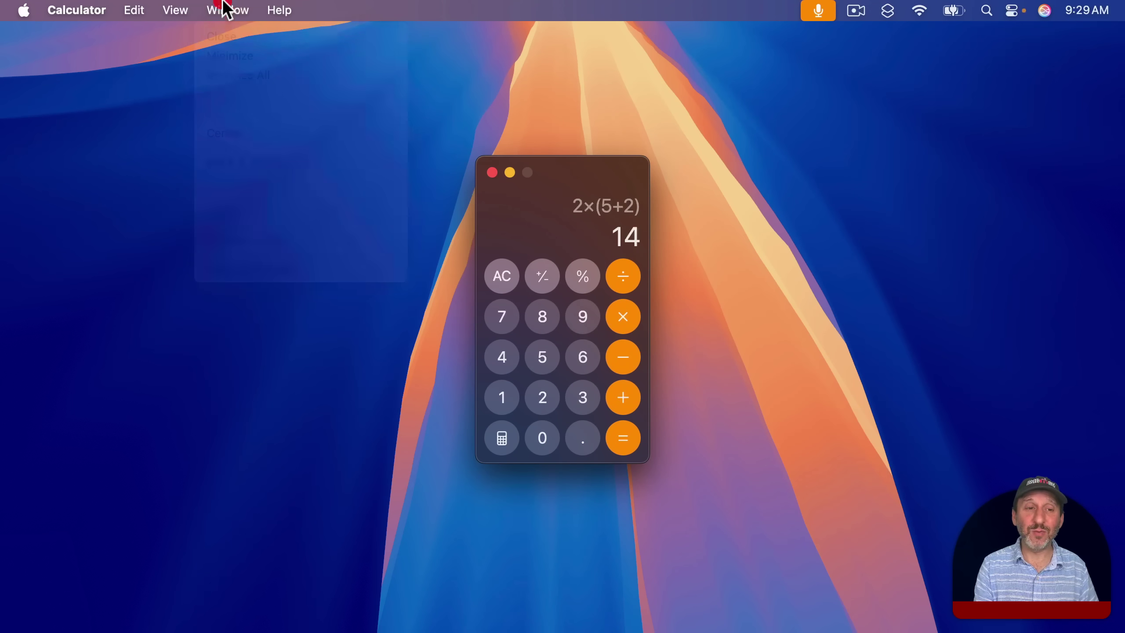
pyautogui.click(177, 11)
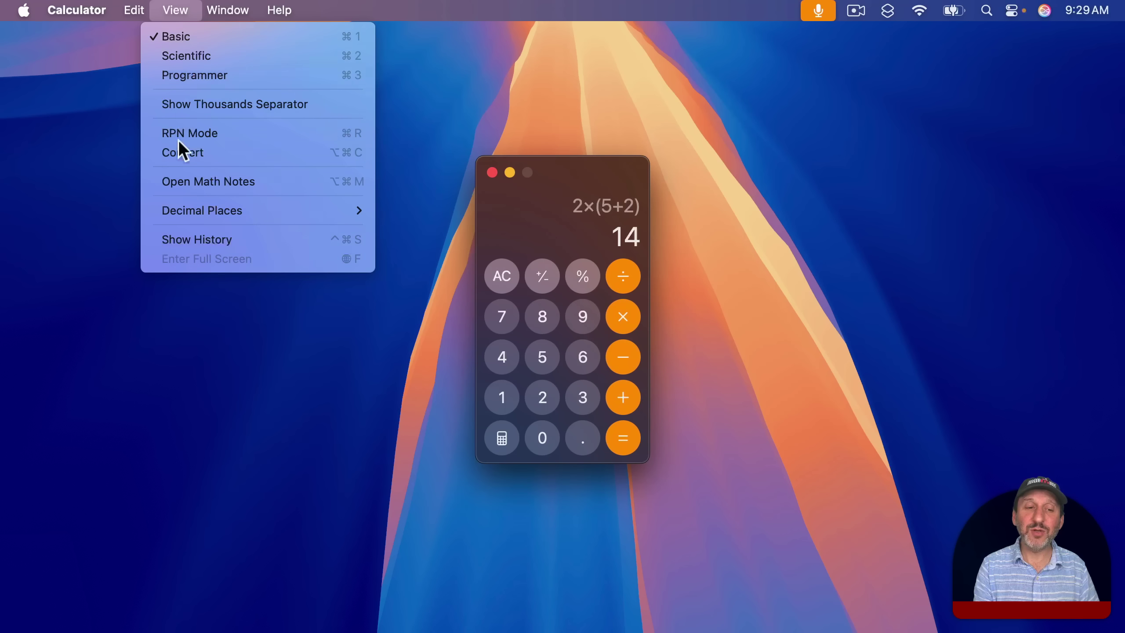
pyautogui.click(190, 239)
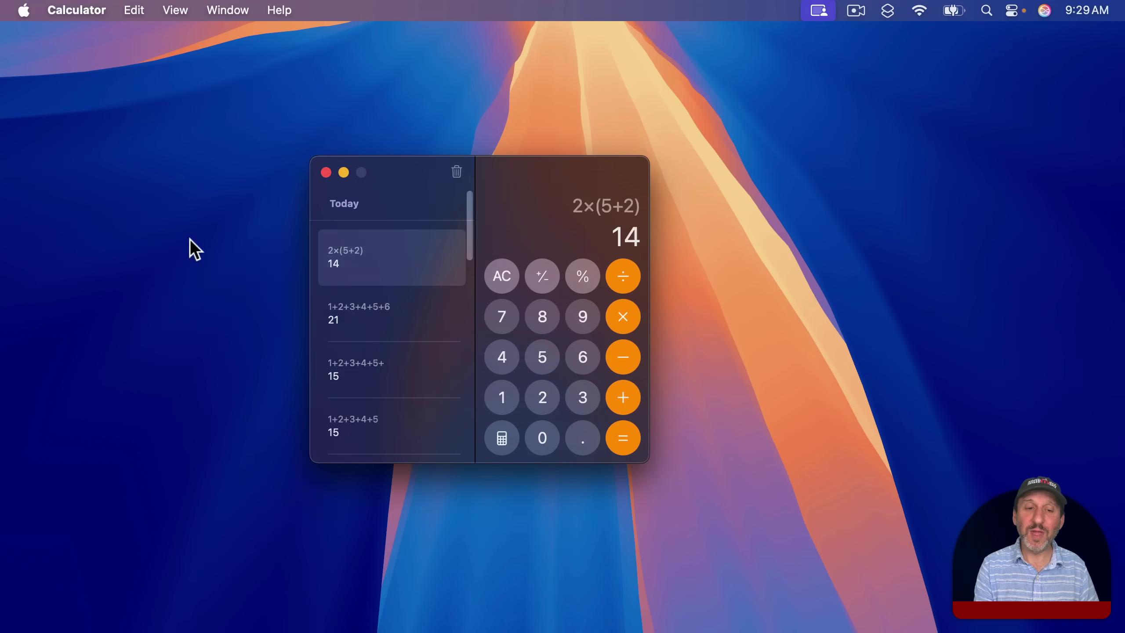
# Recall 1+2+3+4+5+6 from history and extend it with +7 to get 28.
pyautogui.press('Escape')
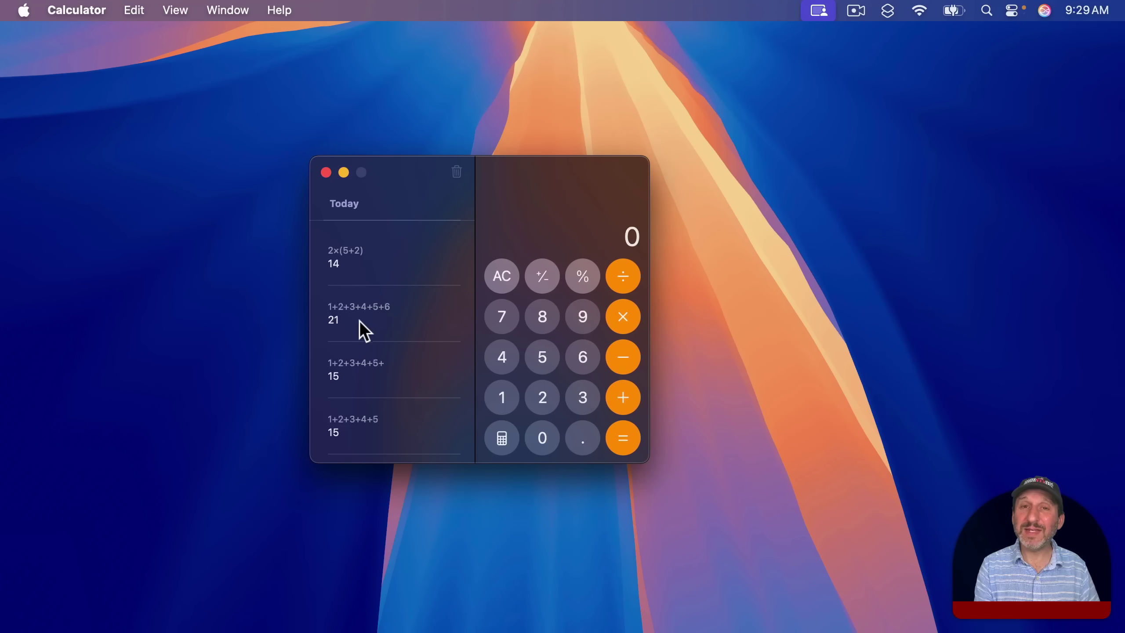
pyautogui.click(345, 325)
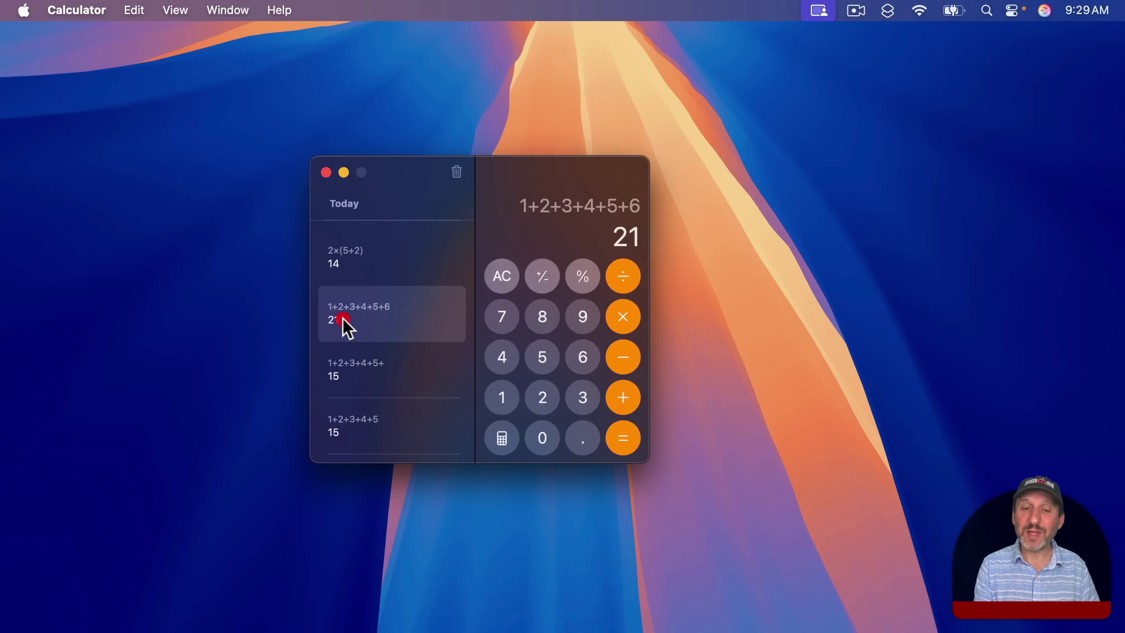
pyautogui.click(613, 205)
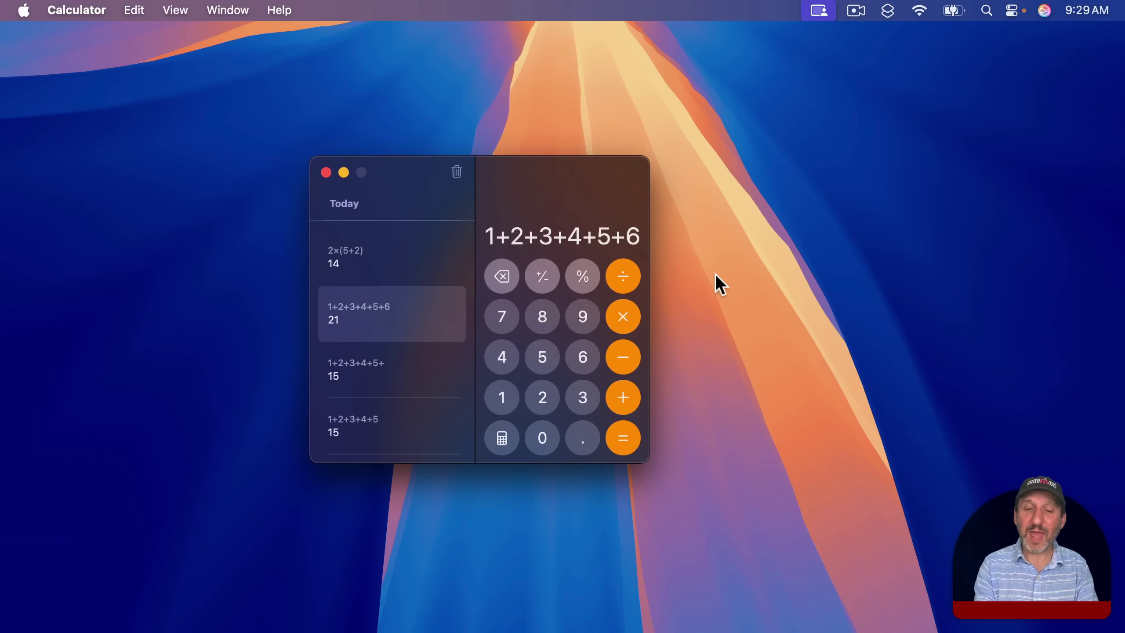
pyautogui.write('+7')
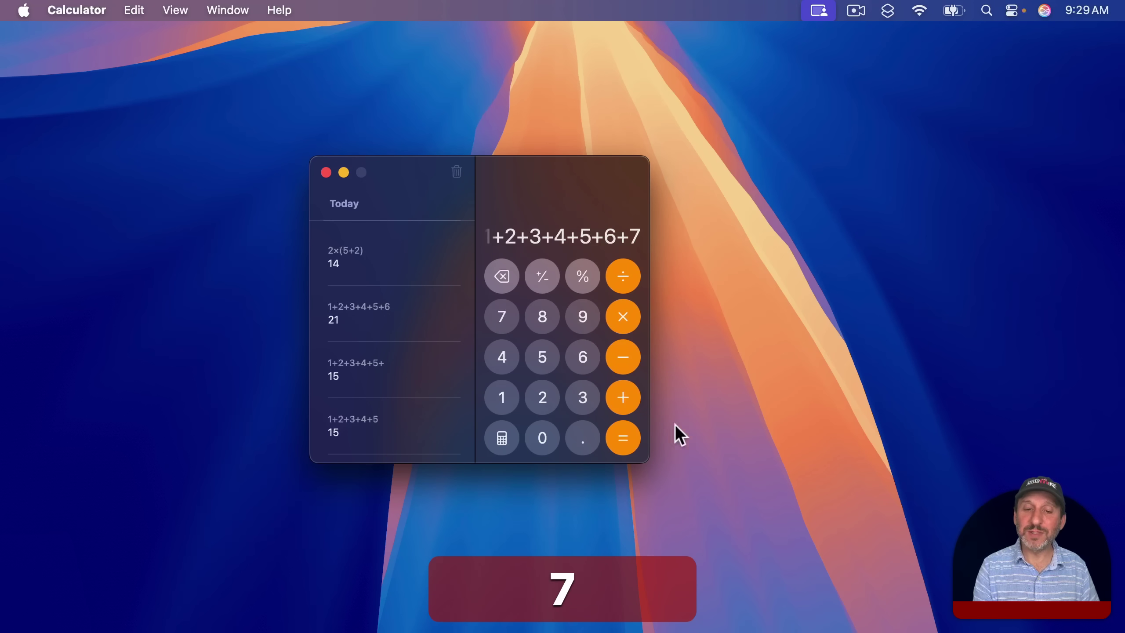
pyautogui.click(617, 430)
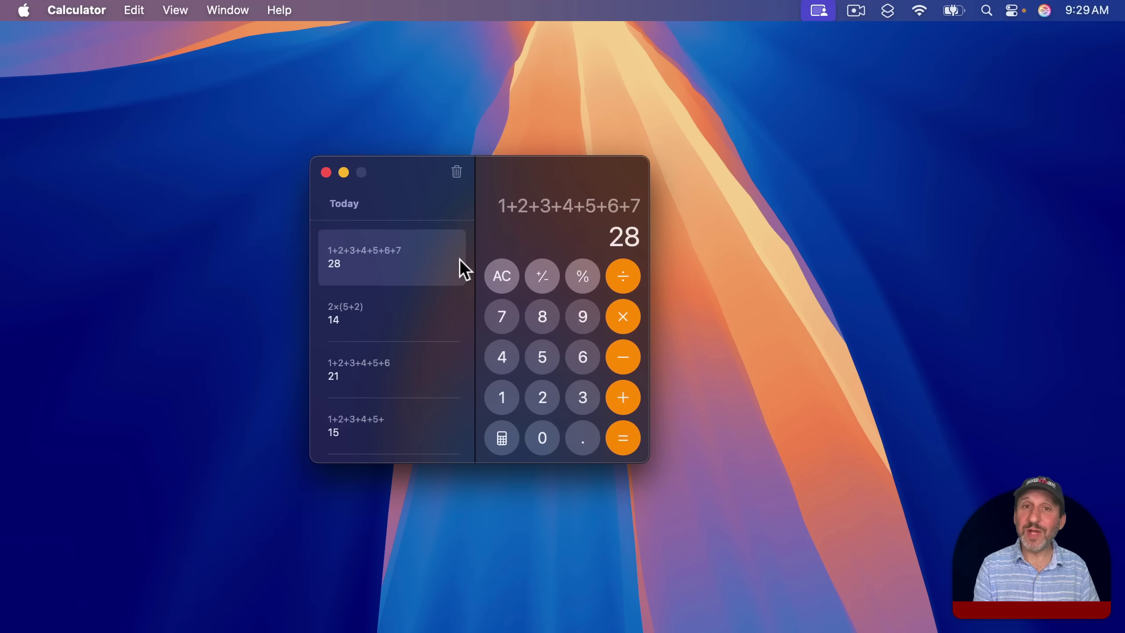